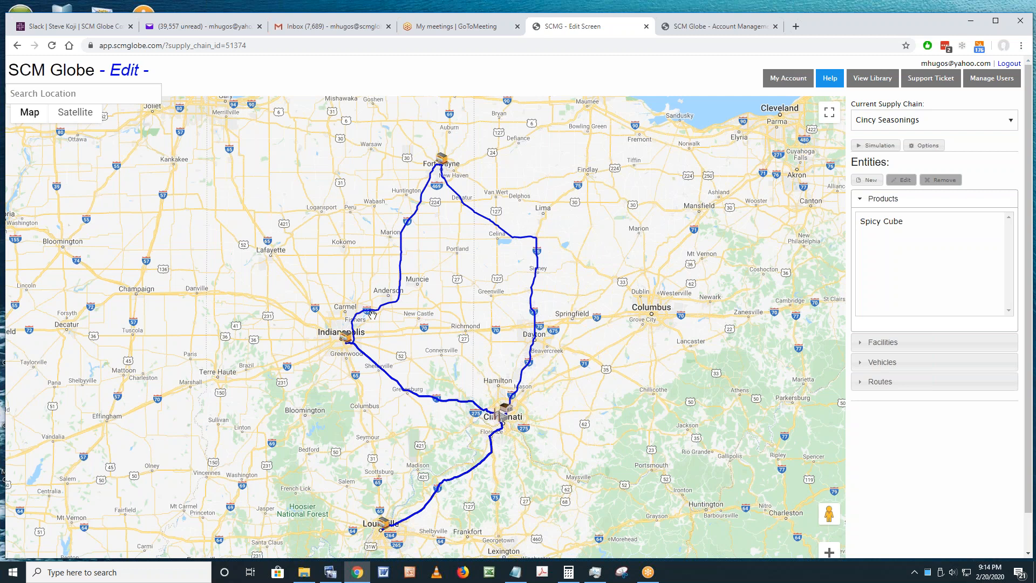
# Open the Ft Wayne Store facility's details and view them beside the mapped stores, factory and distribution center
pyautogui.click(932, 110)
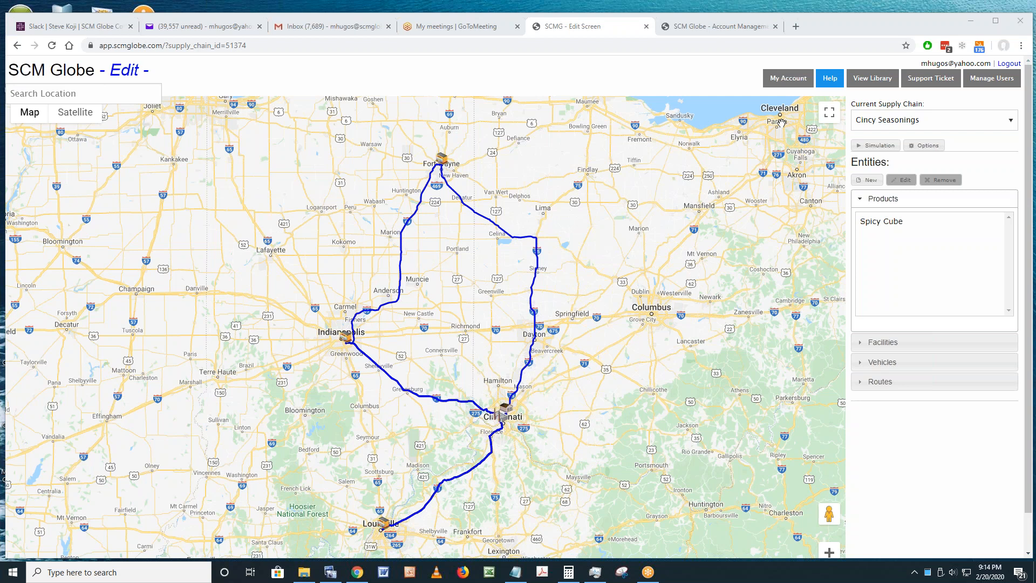
pyautogui.click(885, 342)
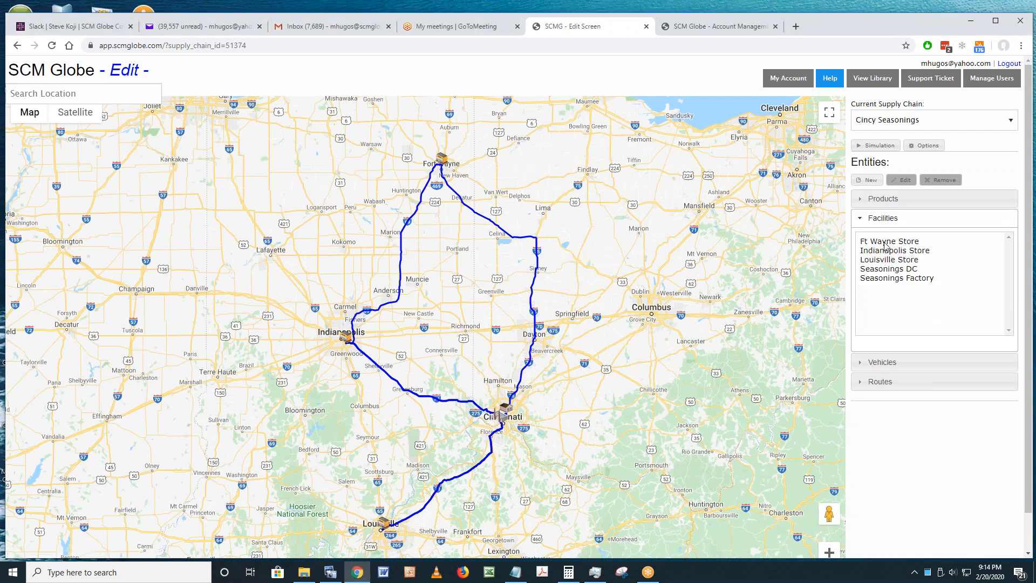
pyautogui.click(884, 243)
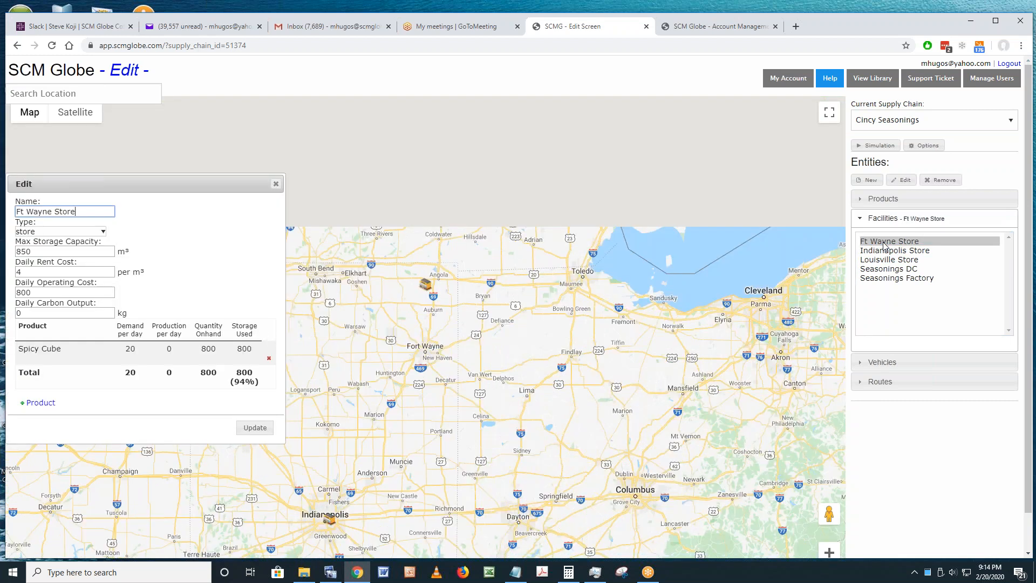
pyautogui.moveTo(487, 306); pyautogui.dragTo(498, 135)
pyautogui.moveTo(485, 189); pyautogui.dragTo(481, 186)
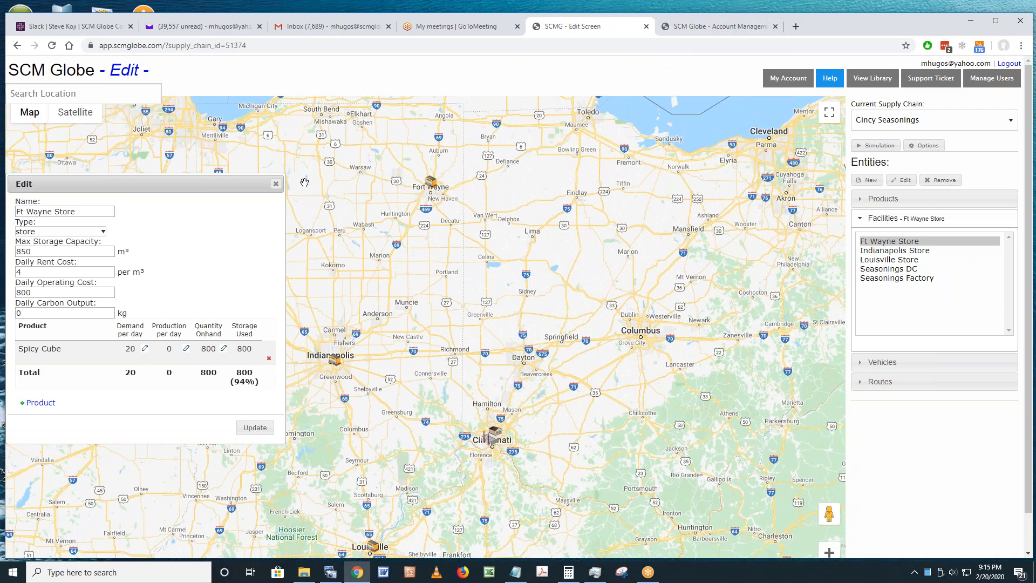
pyautogui.moveTo(246, 176); pyautogui.dragTo(265, 122)
pyautogui.moveTo(380, 287); pyautogui.dragTo(422, 293)
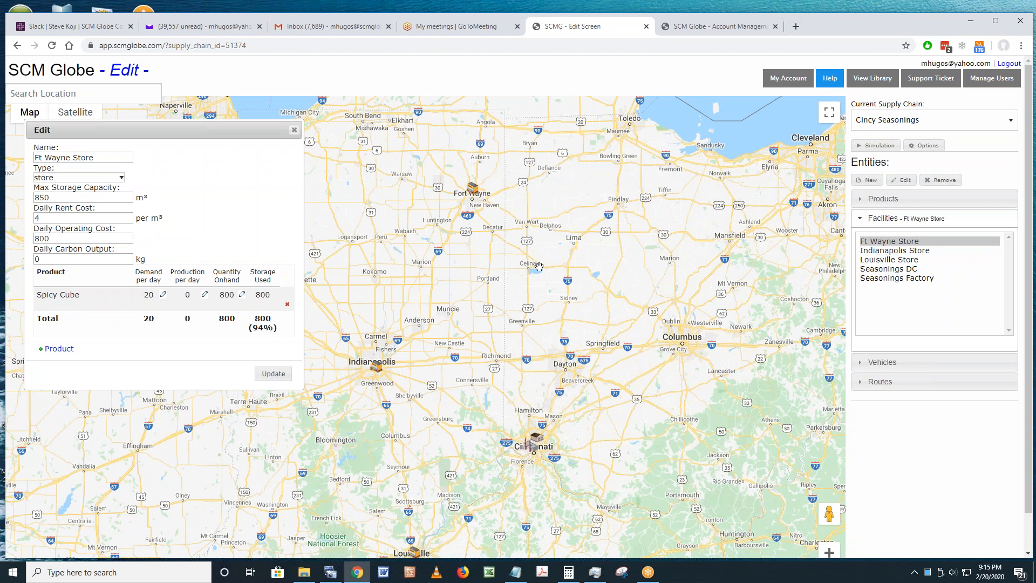
pyautogui.moveTo(503, 287); pyautogui.dragTo(508, 200)
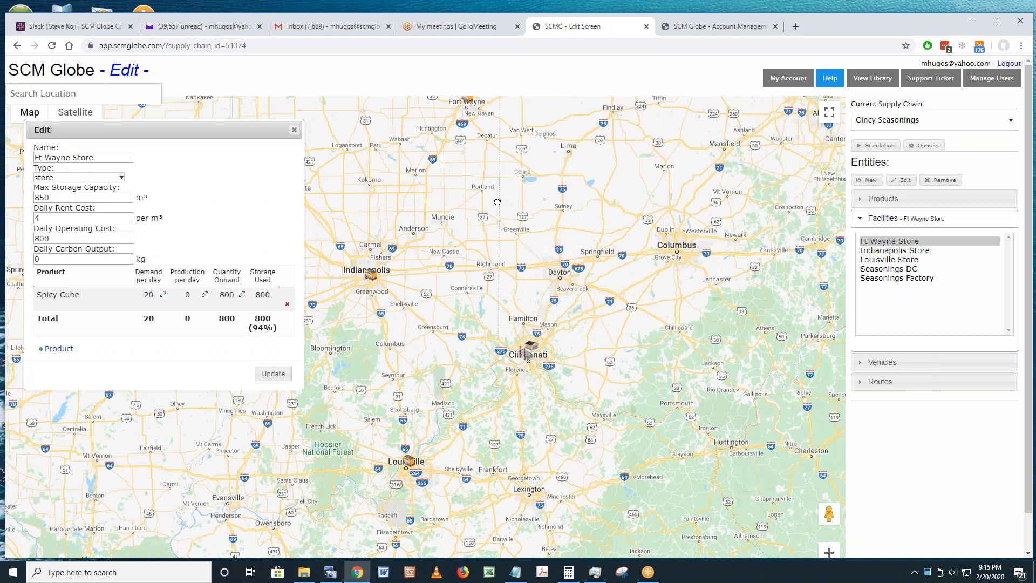
# Review the facility details of the Ft Wayne, Indianapolis and Louisville stores one after another
pyautogui.click(883, 243)
pyautogui.moveTo(214, 129); pyautogui.dragTo(255, 84)
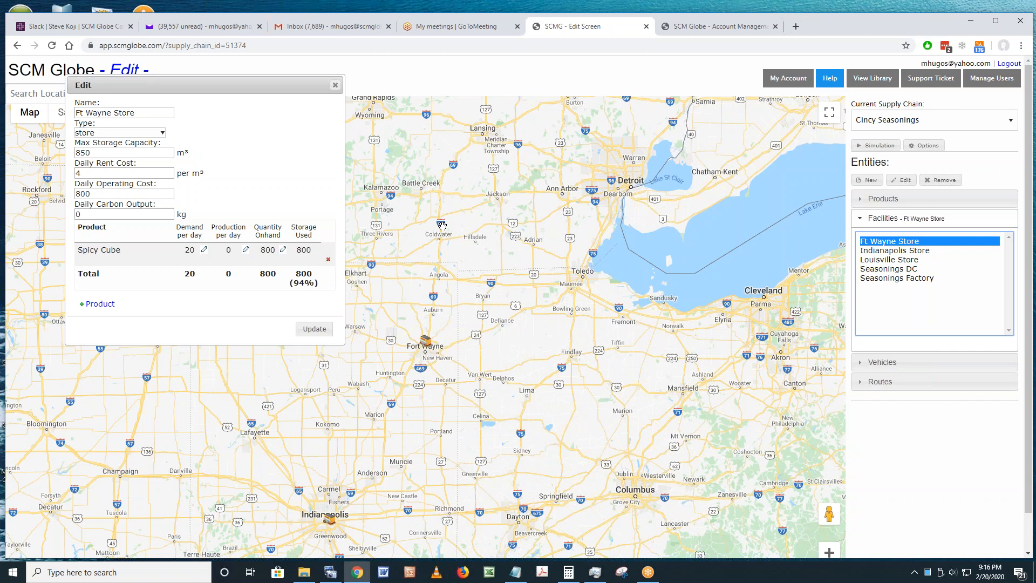
pyautogui.scroll(-2, 389, 232)
pyautogui.click(890, 251)
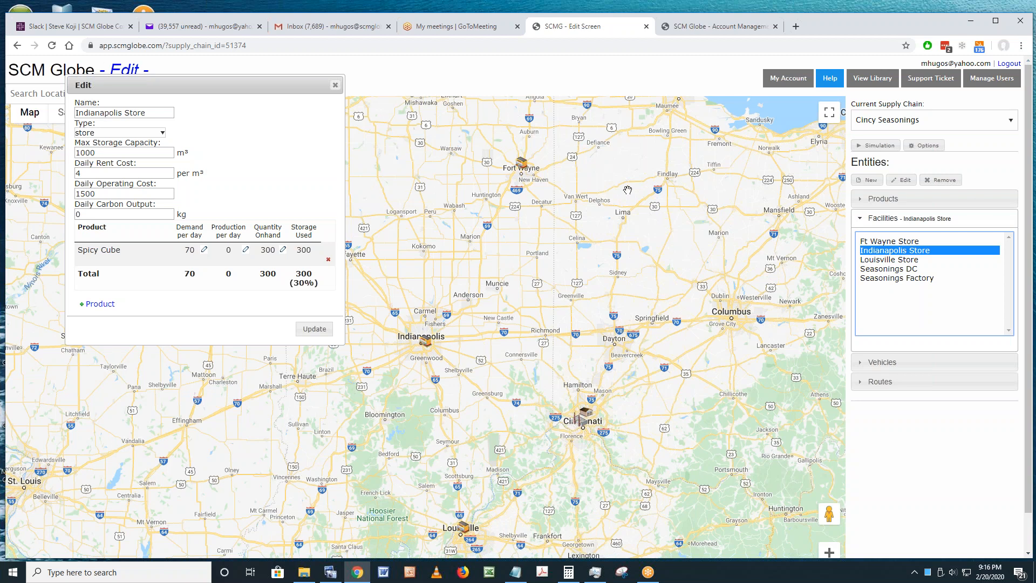
pyautogui.click(889, 259)
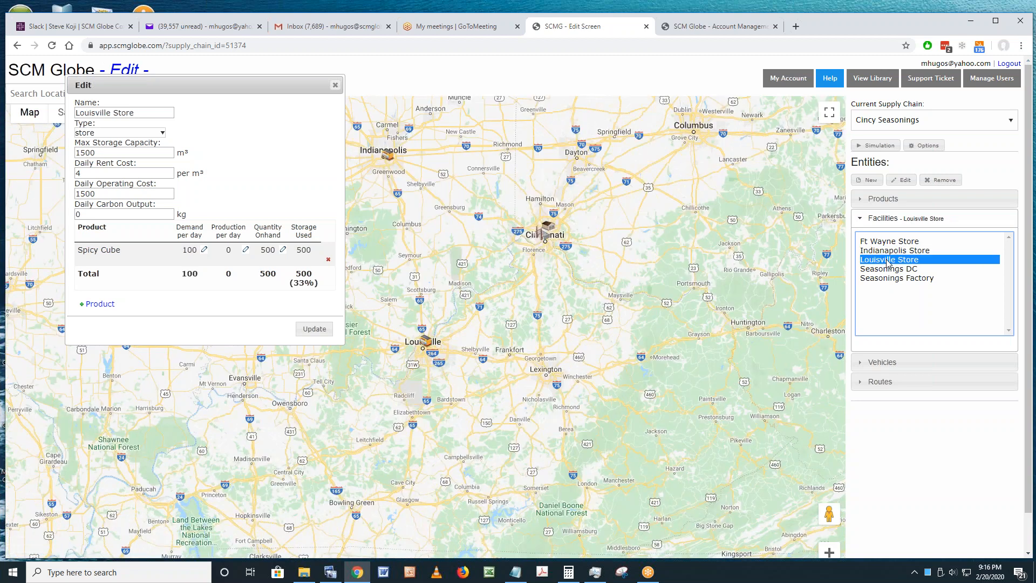
pyautogui.click(477, 264)
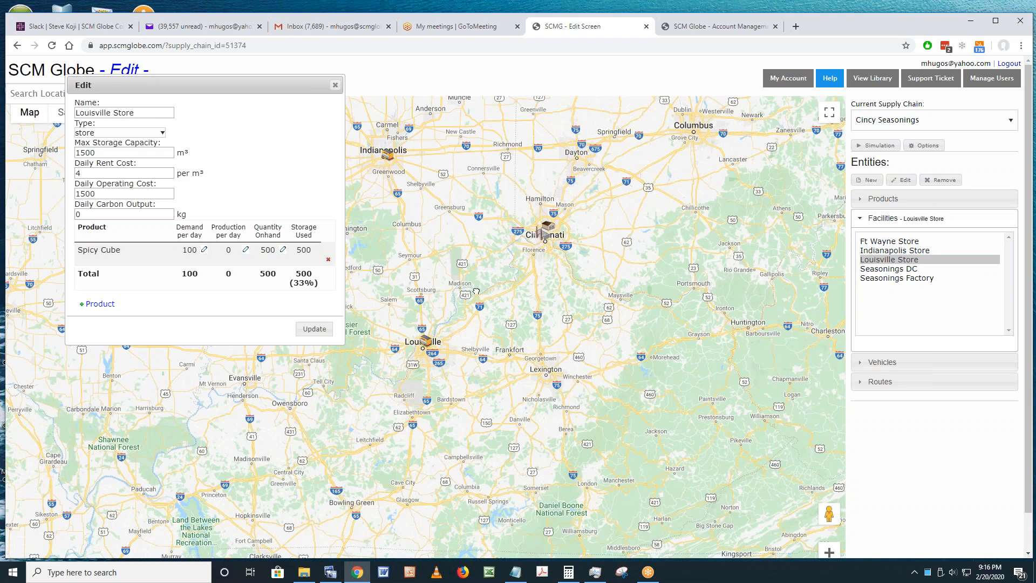
pyautogui.moveTo(477, 291); pyautogui.dragTo(482, 391)
# Open the Seasonings DC warehouse's details and examine all its delivery routes on the map
pyautogui.click(888, 269)
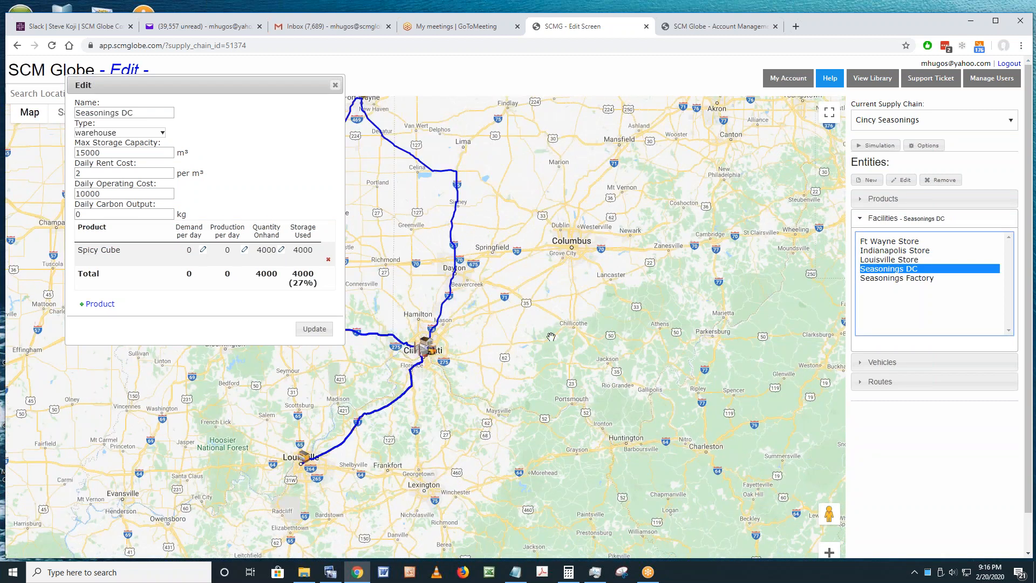
pyautogui.moveTo(551, 338); pyautogui.dragTo(625, 346)
pyautogui.moveTo(568, 392); pyautogui.dragTo(599, 401)
pyautogui.moveTo(533, 366); pyautogui.dragTo(540, 381)
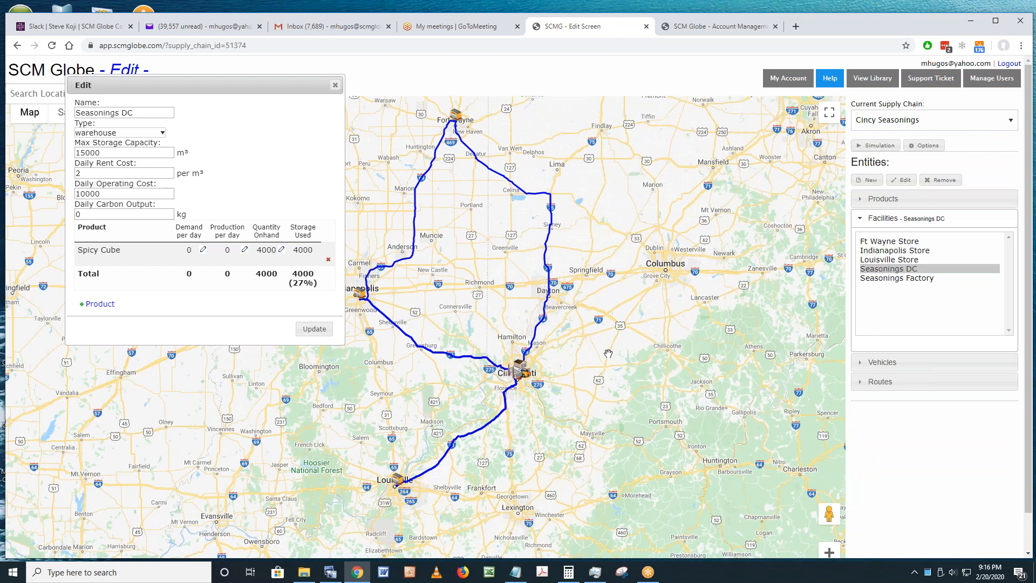
pyautogui.click(889, 269)
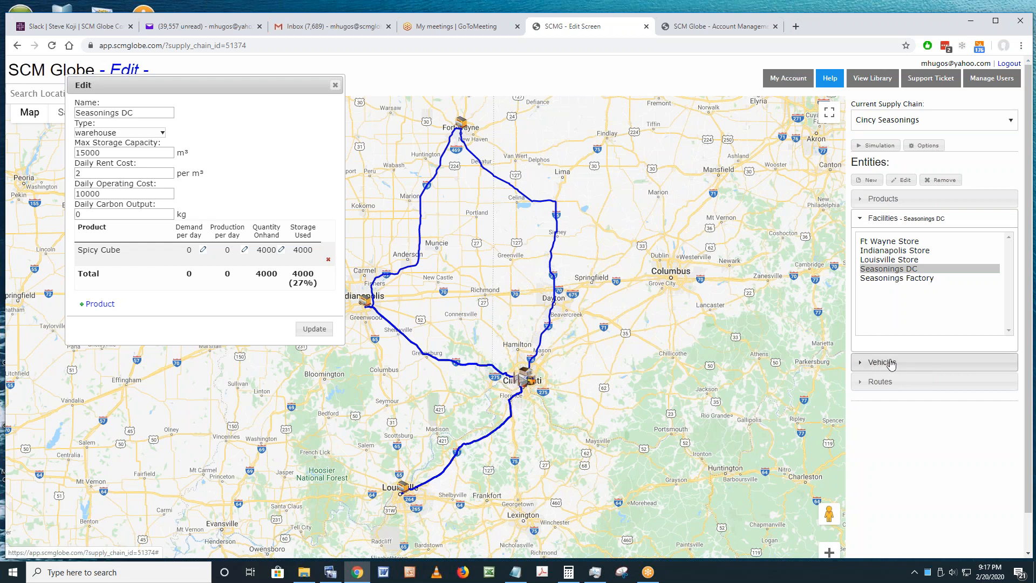
# Check the vehicles assigned to the Ft Wayne Store, and list those based at Seasonings DC
pyautogui.click(875, 242)
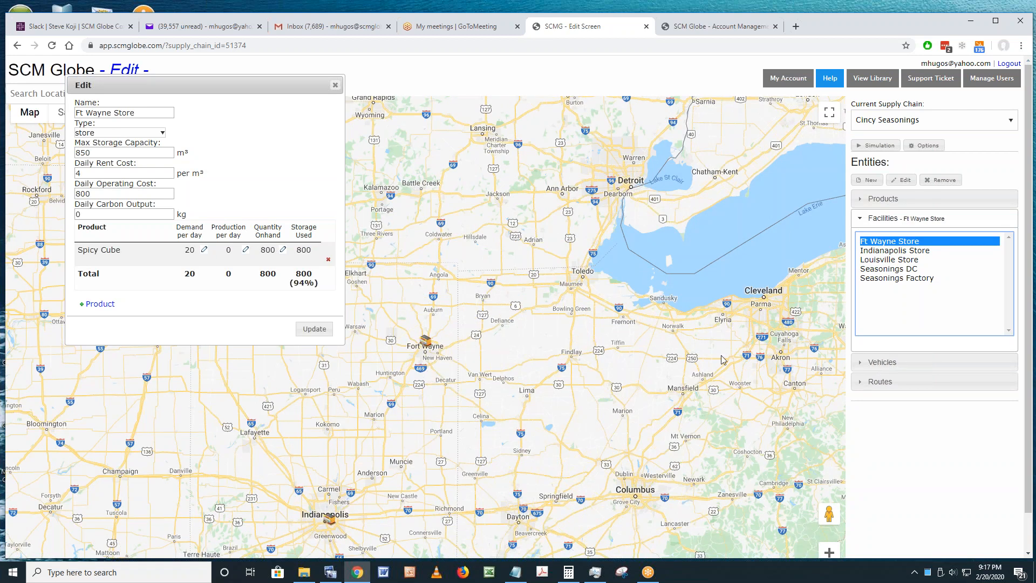
pyautogui.click(893, 365)
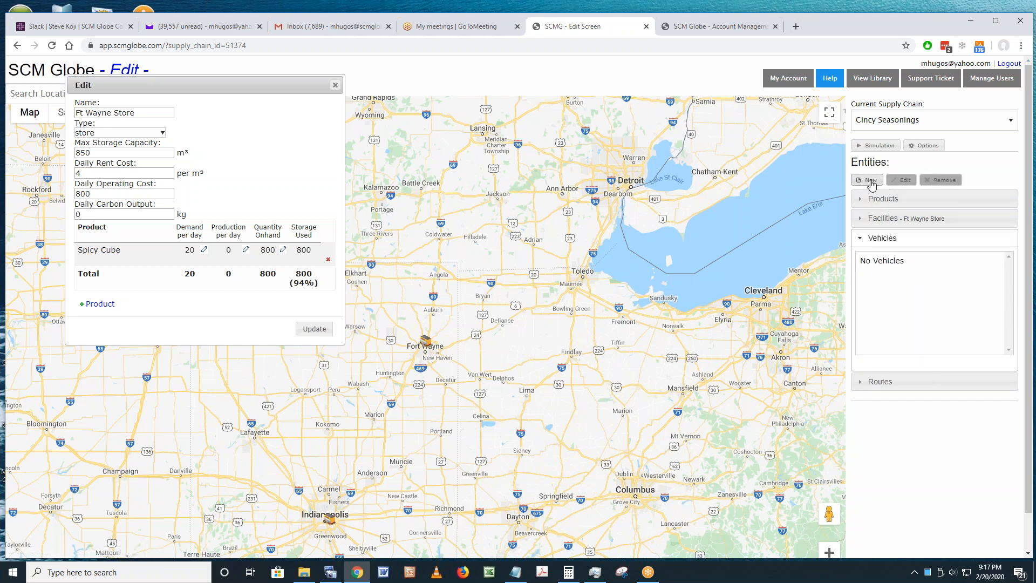
pyautogui.click(885, 227)
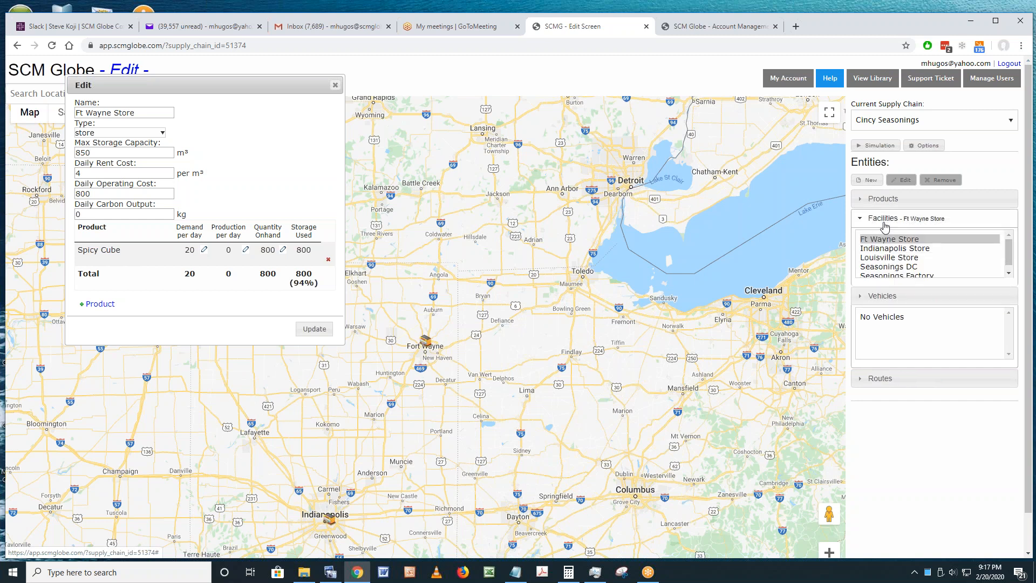
pyautogui.click(877, 269)
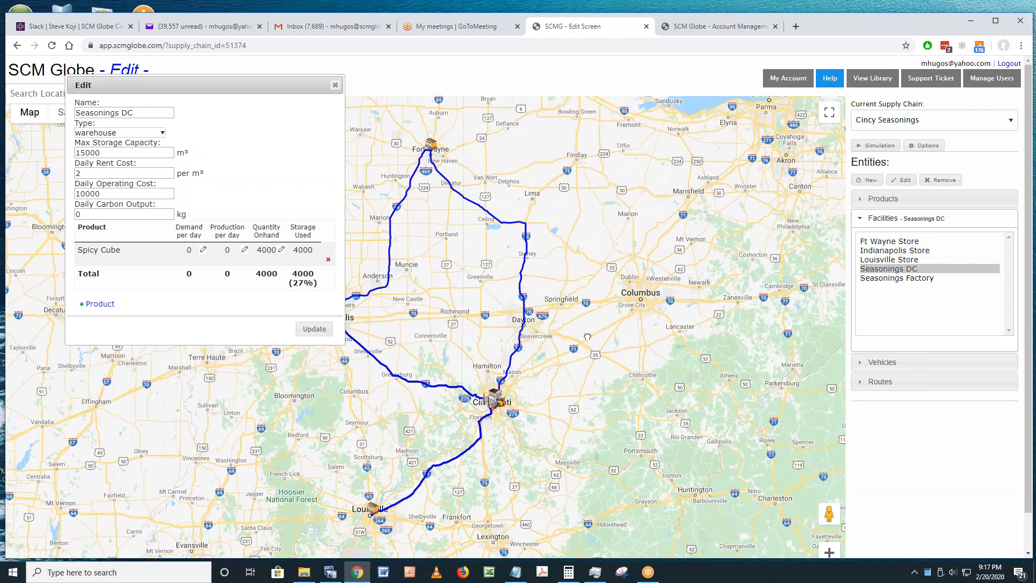
pyautogui.moveTo(267, 82); pyautogui.dragTo(216, 155)
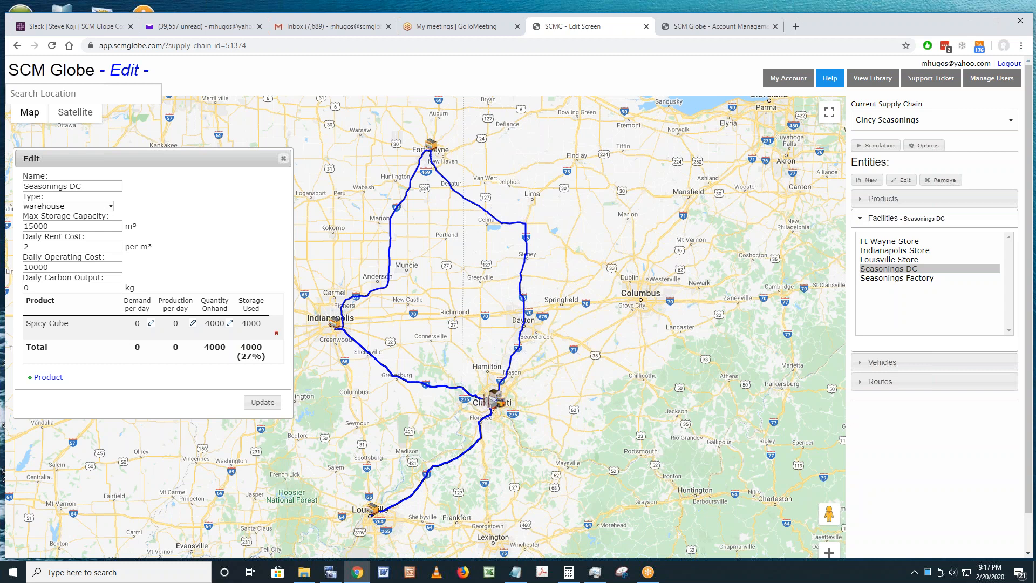
pyautogui.click(890, 368)
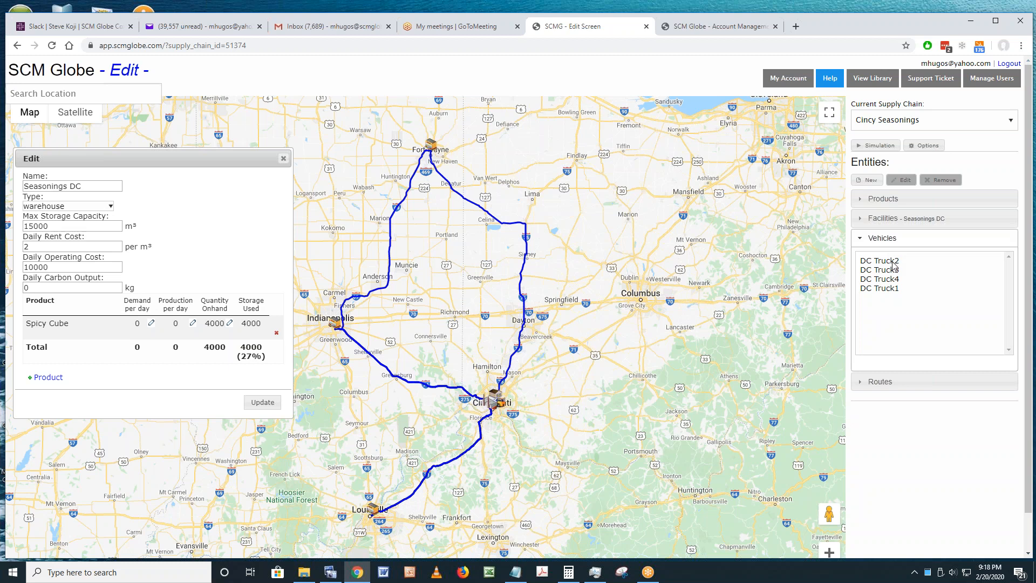
# Open DC Truck2's details, close the Seasonings DC details, and examine the truck's route on the map
pyautogui.doubleClick(894, 263)
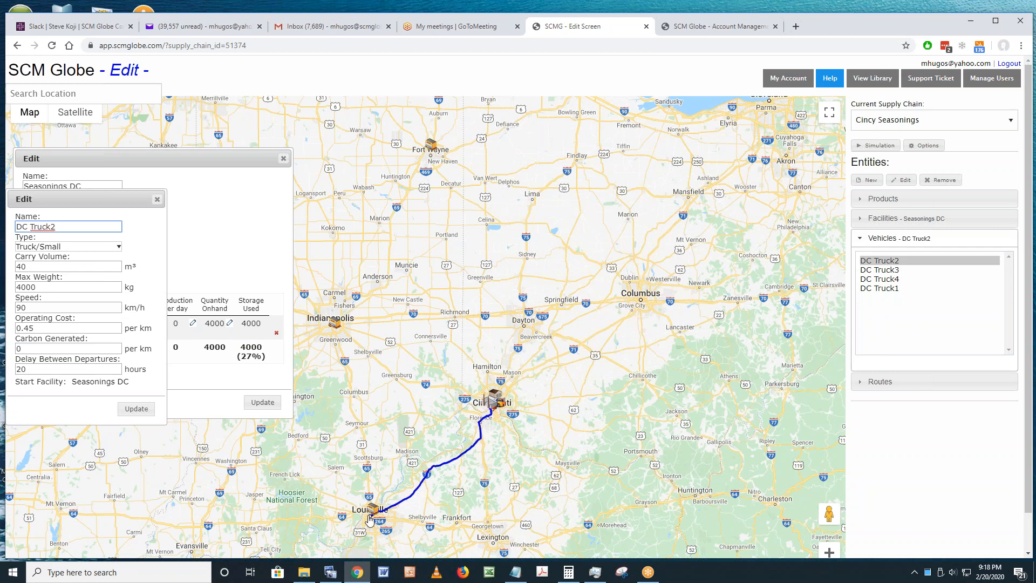
pyautogui.moveTo(102, 202); pyautogui.dragTo(456, 70)
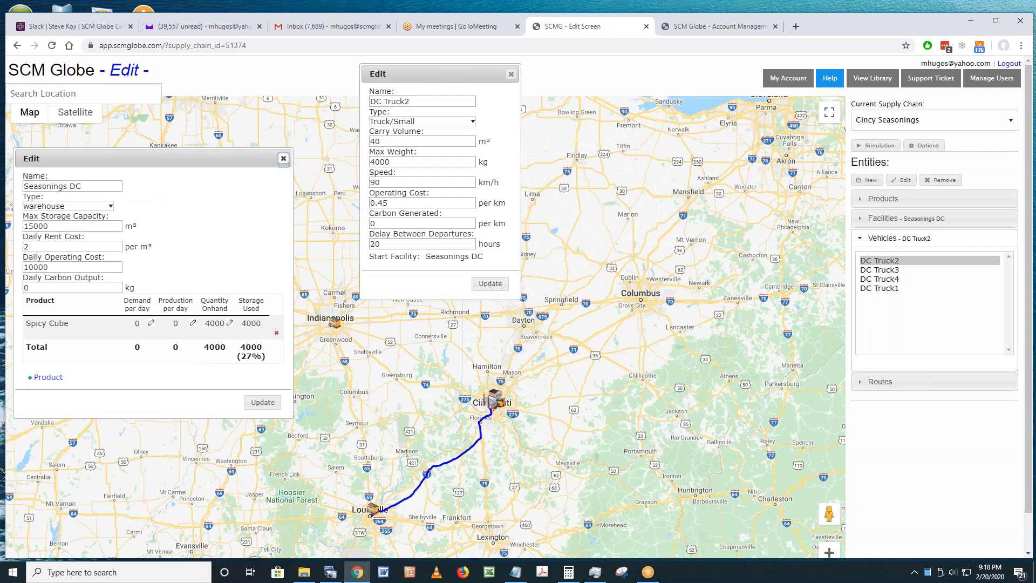
pyautogui.click(283, 159)
pyautogui.moveTo(436, 74); pyautogui.dragTo(108, 153)
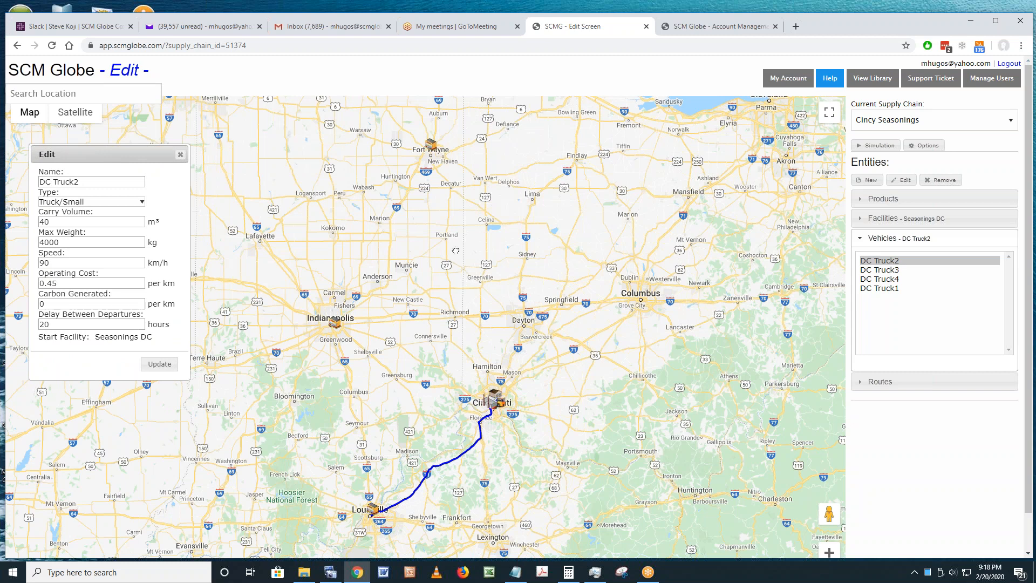
pyautogui.moveTo(452, 247); pyautogui.dragTo(425, 231)
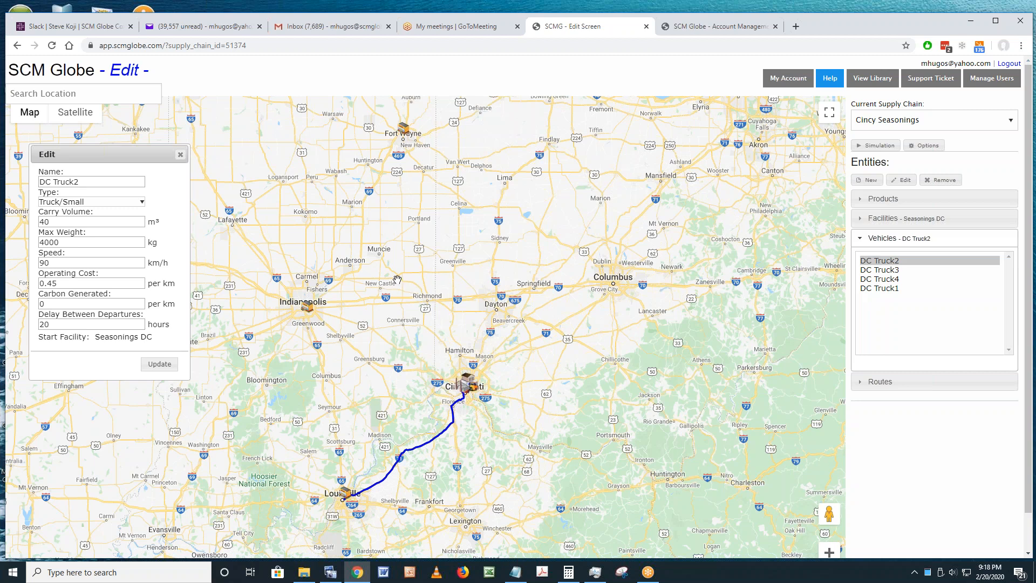
pyautogui.moveTo(401, 281)
pyautogui.mouseDown()
pyautogui.moveTo(373, 269)
pyautogui.moveTo(386, 275)
pyautogui.mouseUp()
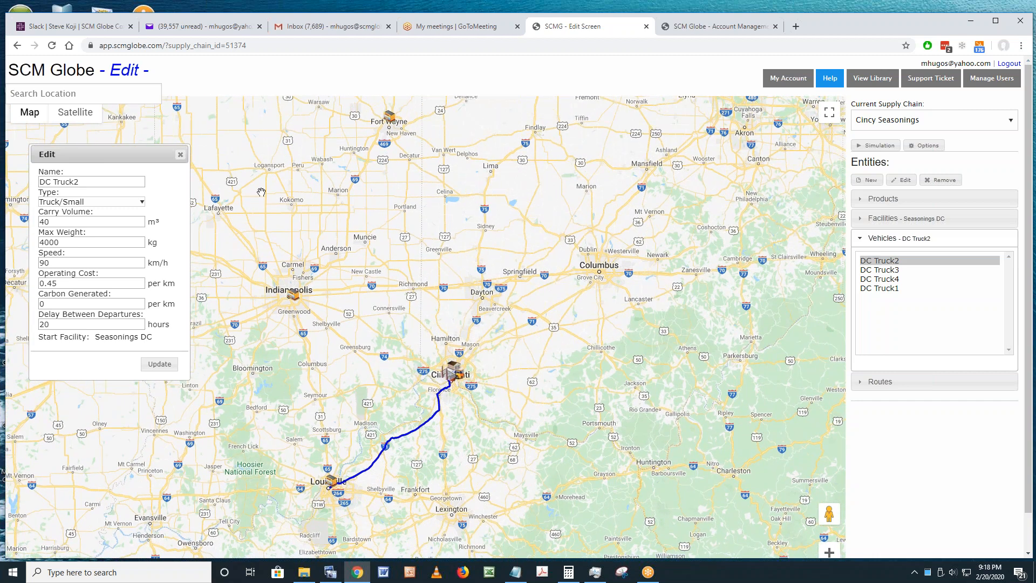
# Review the details and mapped routes of DC Truck3, DC Truck4 and DC Truck1, and reselect DC Truck4
pyautogui.click(894, 270)
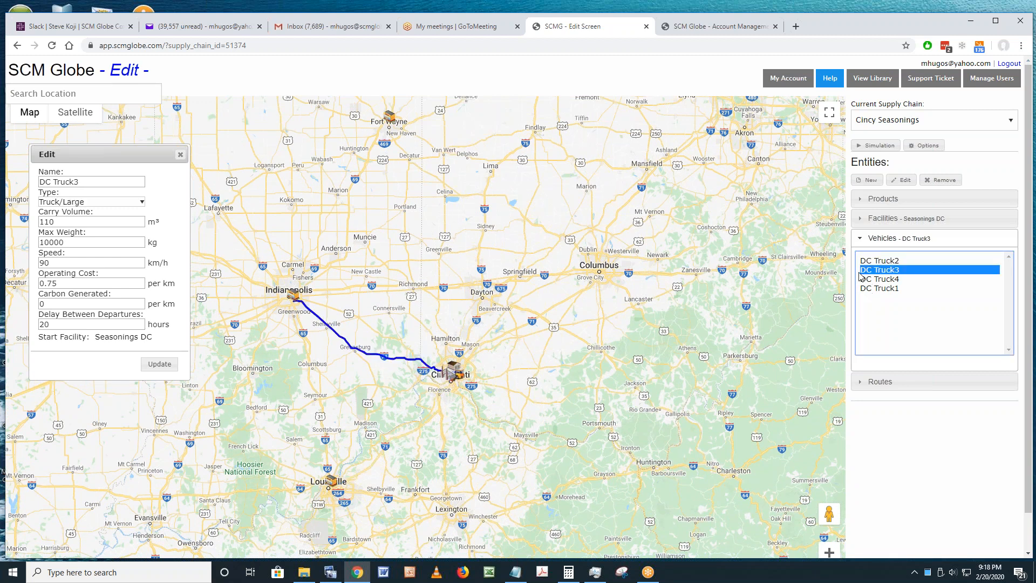
pyautogui.click(891, 280)
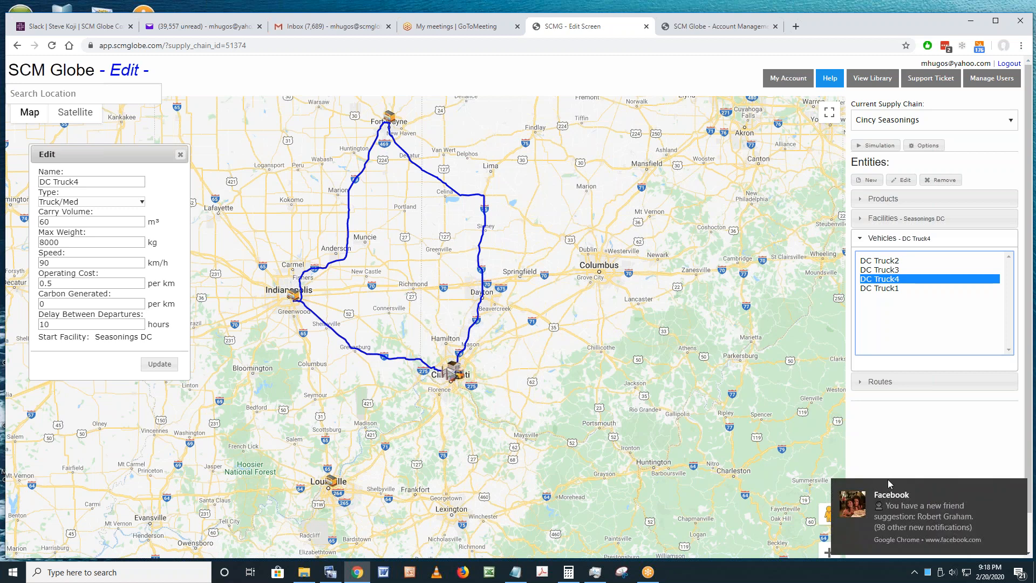
pyautogui.click(883, 289)
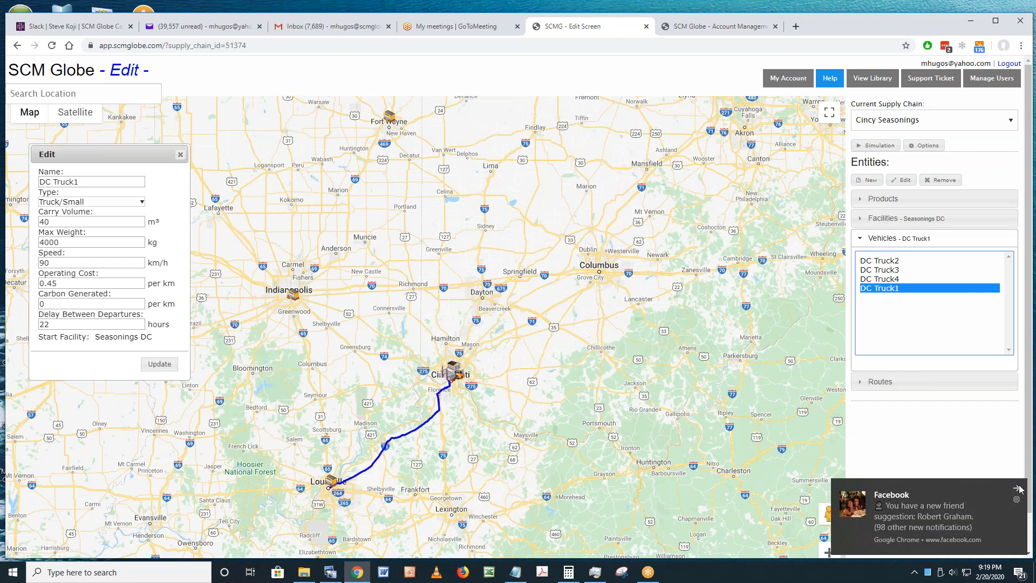
pyautogui.click(1018, 489)
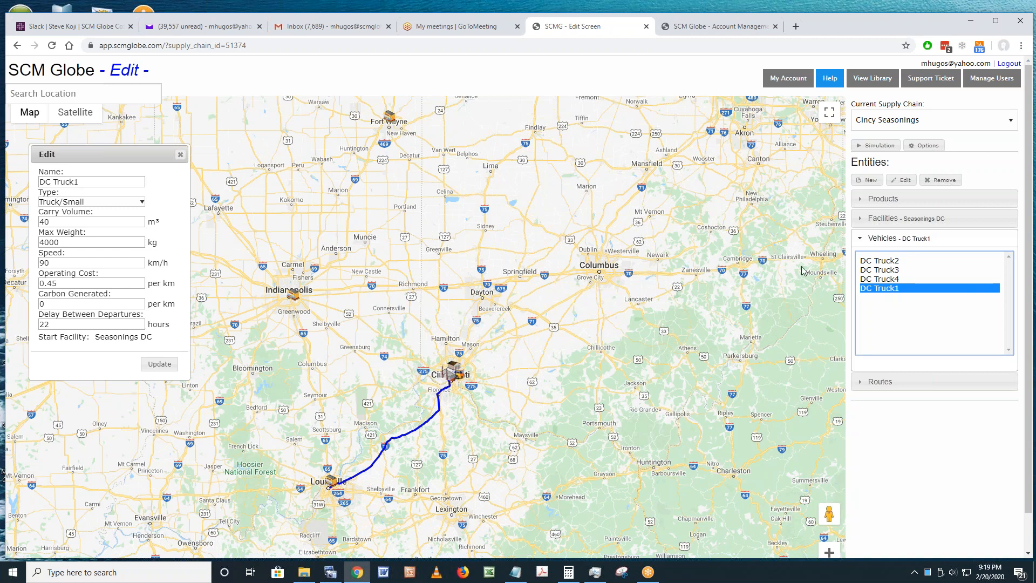
pyautogui.click(888, 281)
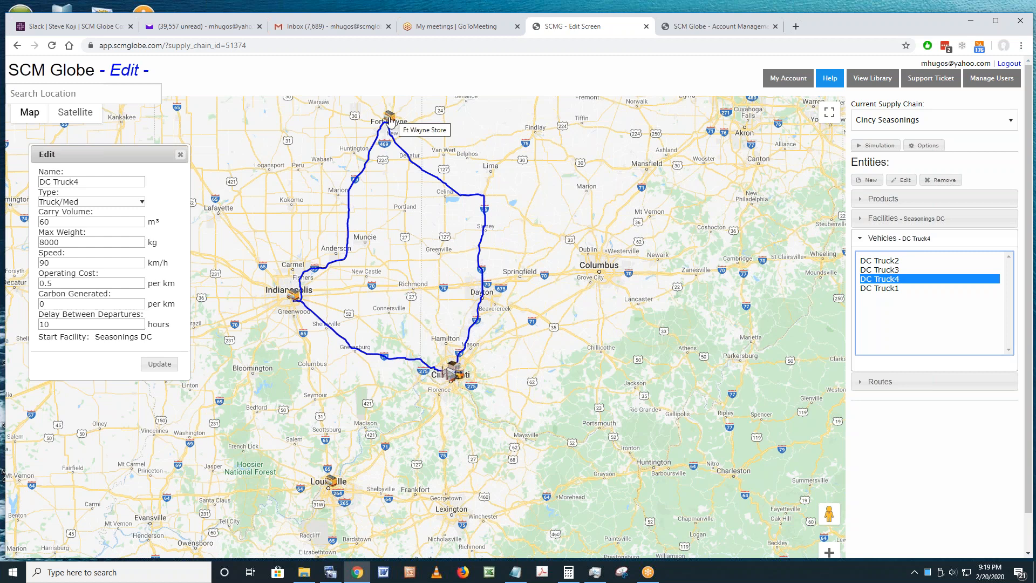
# Open DC Truck4's Cincy - Indy - FtWn route and arrange its details alongside the truck's details and the map
pyautogui.click(881, 384)
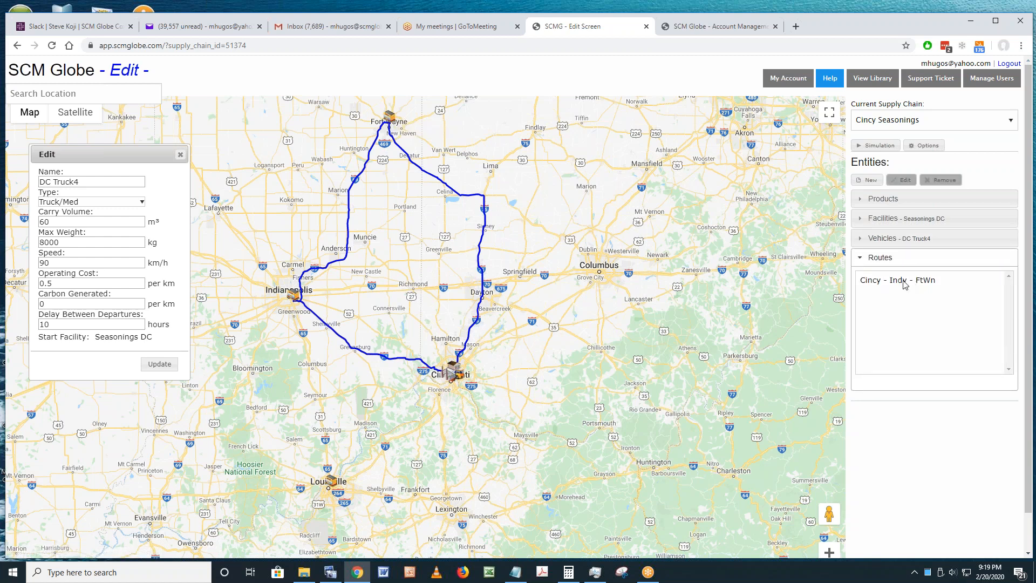
pyautogui.click(900, 281)
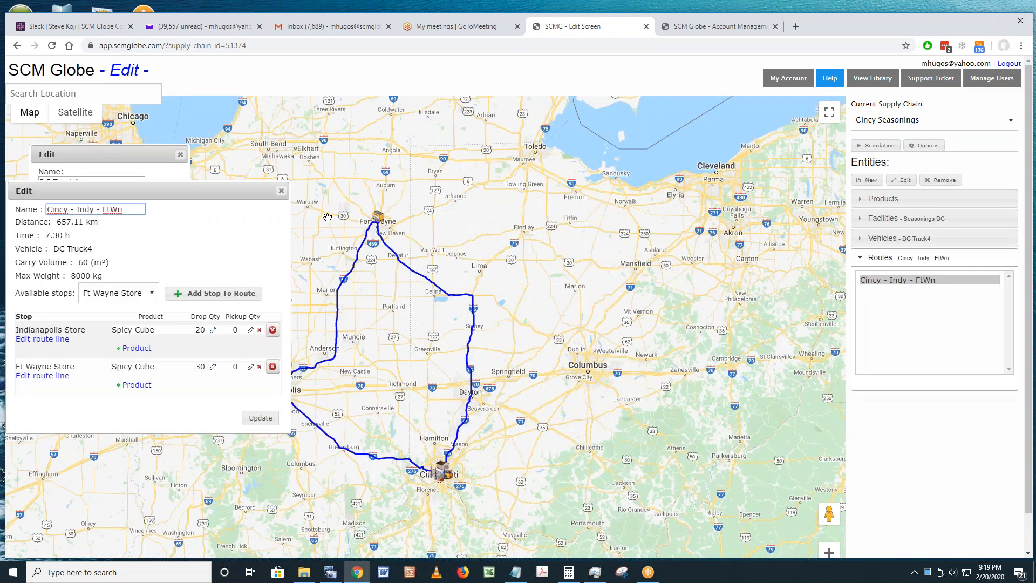
pyautogui.moveTo(410, 293); pyautogui.dragTo(504, 255)
pyautogui.moveTo(222, 190); pyautogui.dragTo(337, 68)
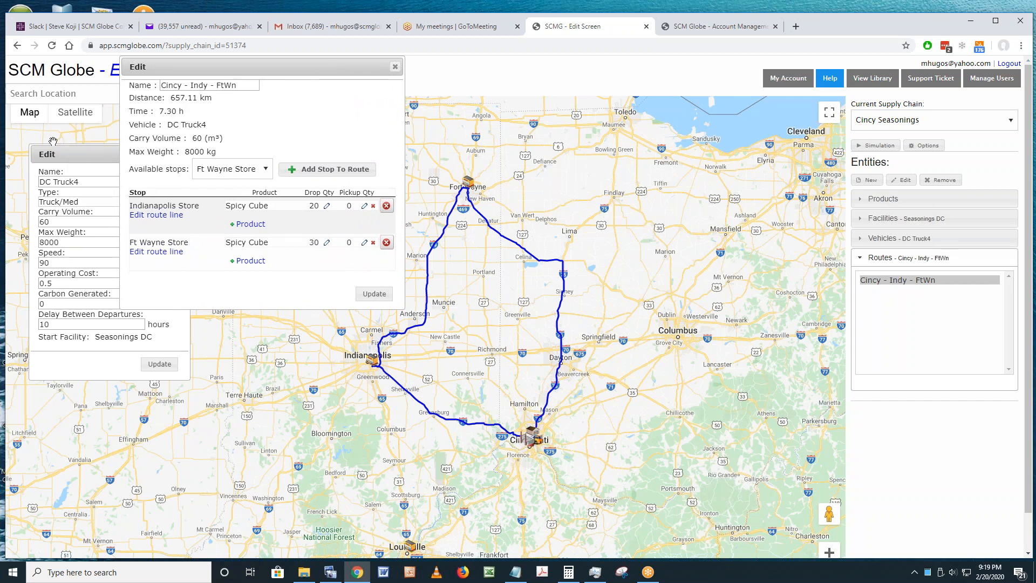
pyautogui.moveTo(85, 152); pyautogui.dragTo(93, 301)
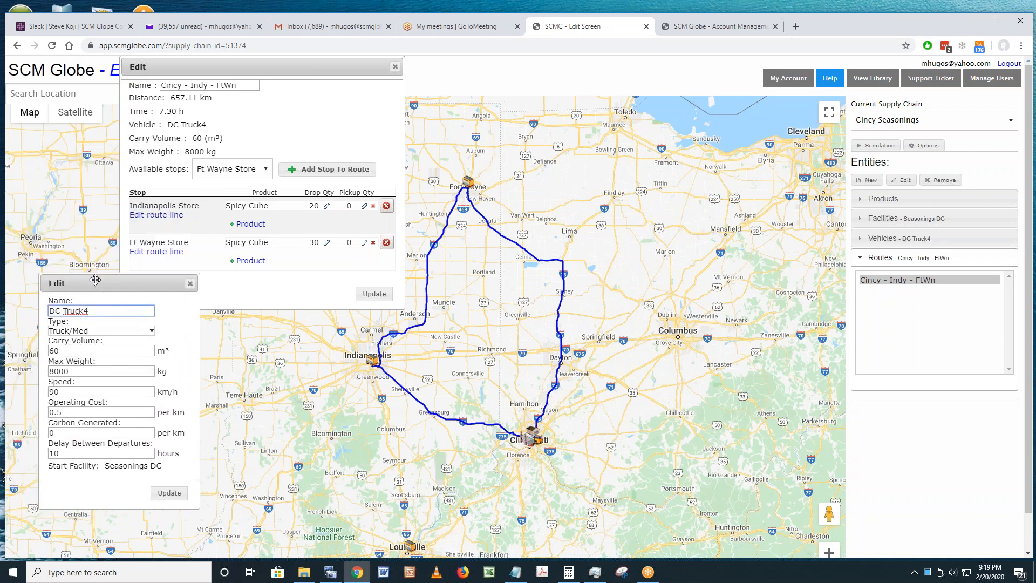
# Set the Spicy Cube drop quantity for the Ft Wayne Store stop to 0
pyautogui.doubleClick(70, 390)
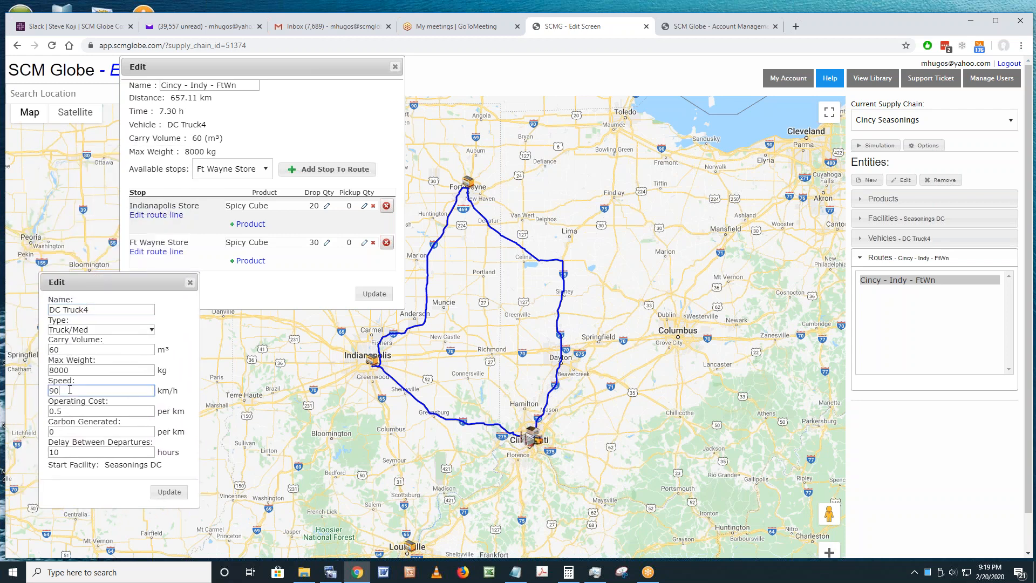
pyautogui.click(69, 390)
pyautogui.click(315, 242)
pyautogui.click(314, 242)
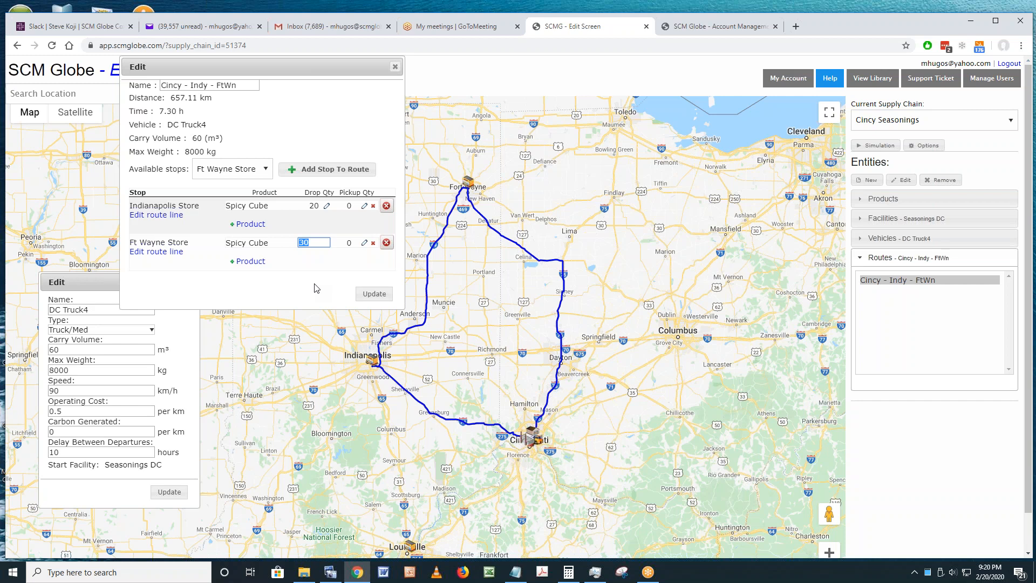
pyautogui.write('0')
pyautogui.press('Return')
# Remove the Ft Wayne Store stop from the Cincy - Indy - FtWn route and save the route
pyautogui.moveTo(327, 65); pyautogui.dragTo(328, 56)
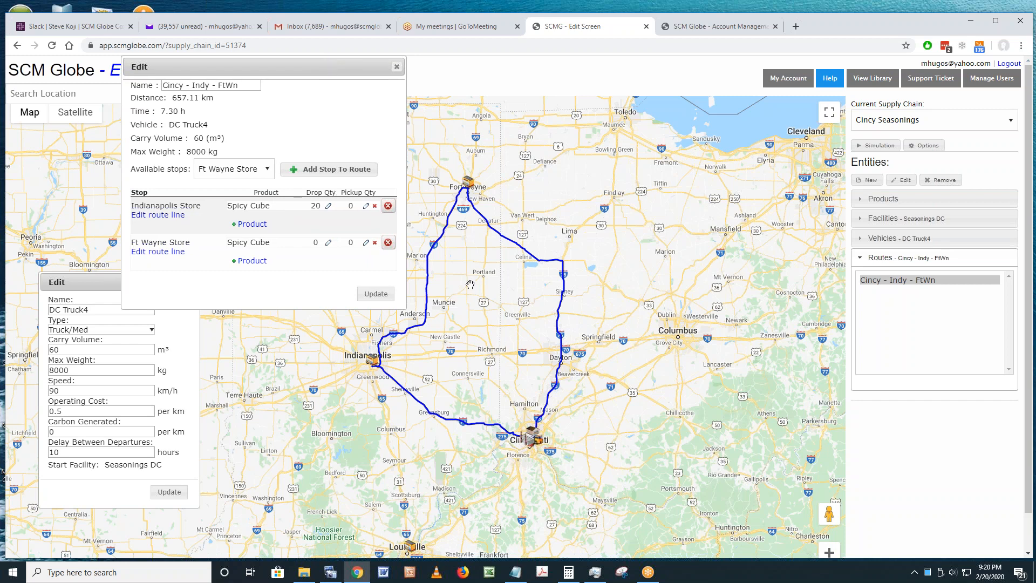
pyautogui.moveTo(486, 271)
pyautogui.mouseDown()
pyautogui.moveTo(512, 259)
pyautogui.moveTo(497, 275)
pyautogui.mouseUp()
pyautogui.moveTo(296, 64); pyautogui.dragTo(324, 60)
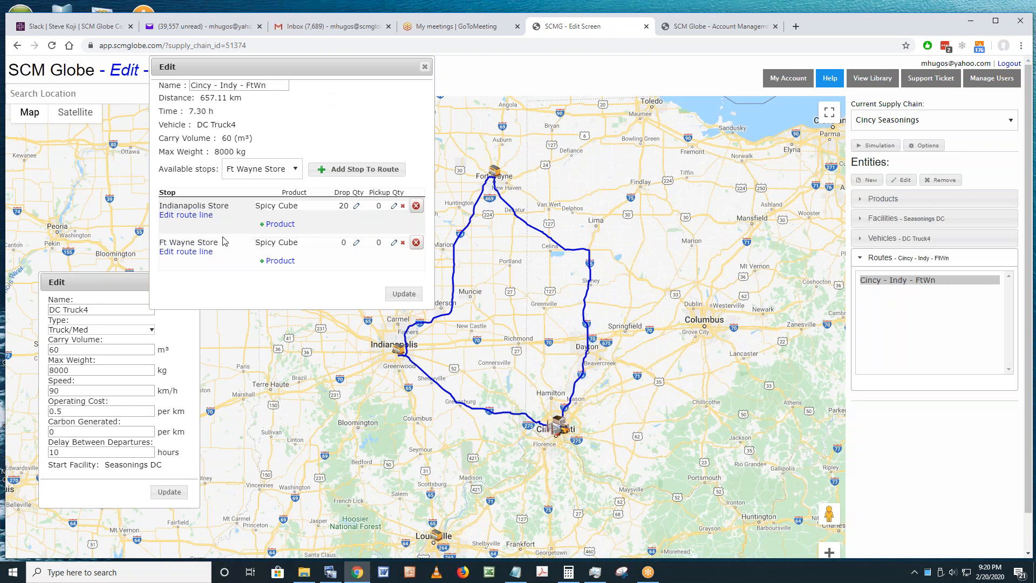
pyautogui.click(416, 243)
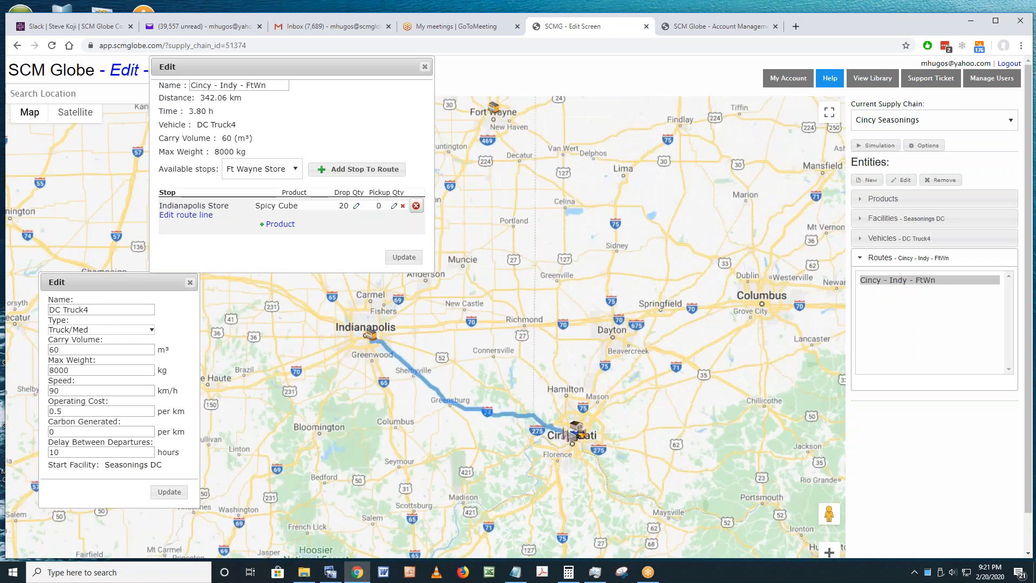
pyautogui.click(399, 259)
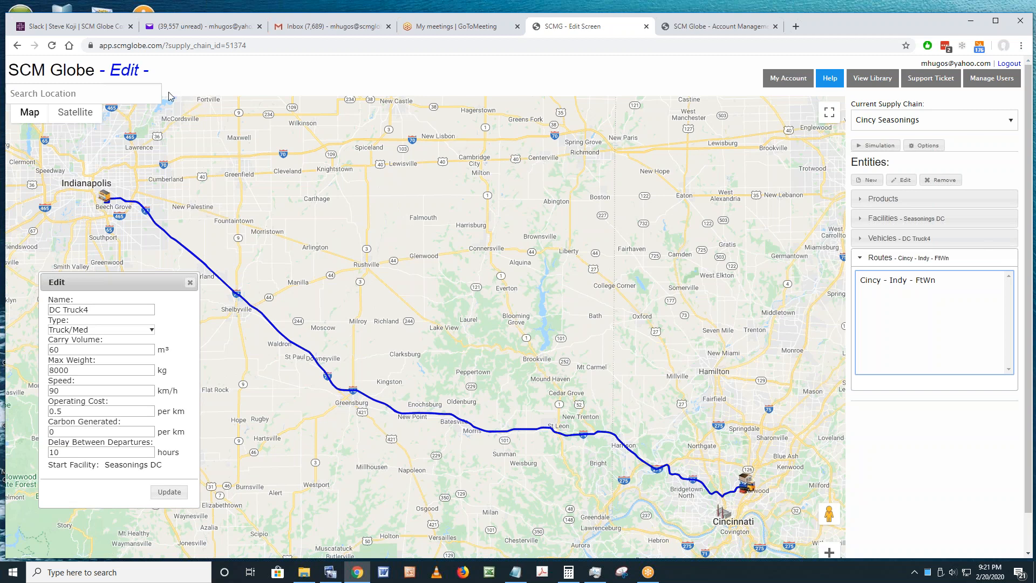
# Reload the supply chain and reopen the Cincy - Indy - FtWn route of DC Truck4, based at Seasonings DC
pyautogui.click(51, 48)
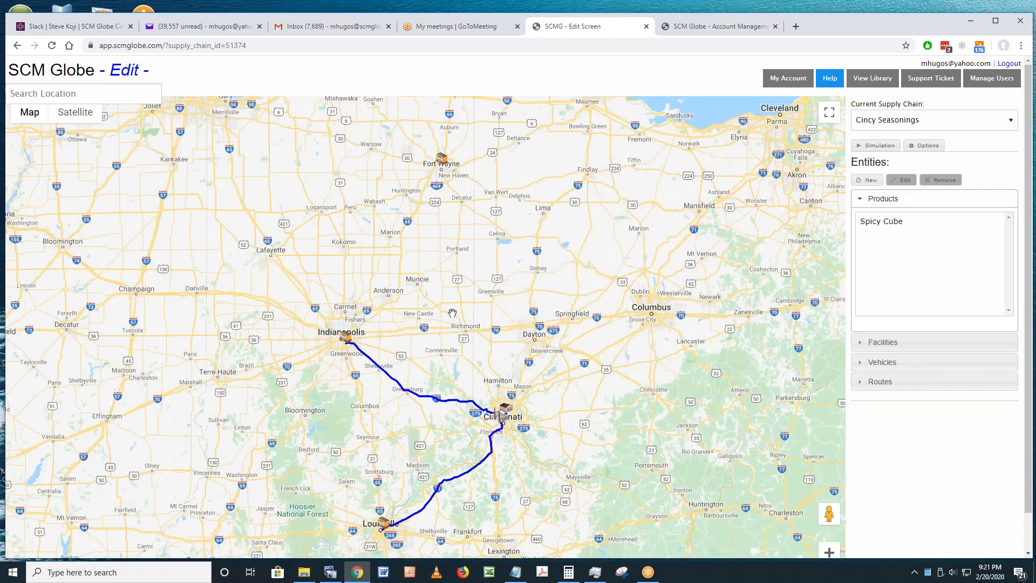
pyautogui.moveTo(452, 313); pyautogui.dragTo(341, 286)
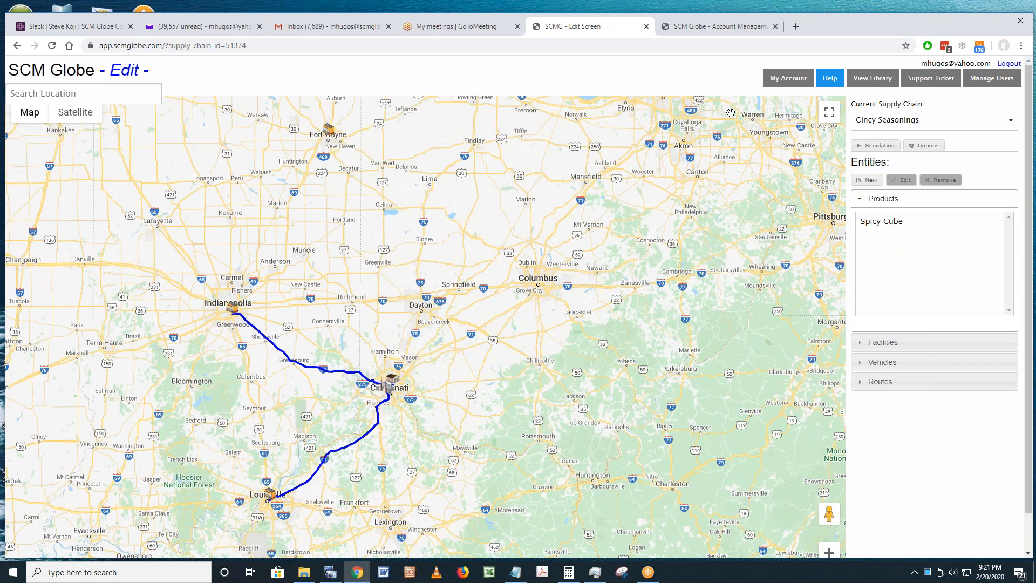
pyautogui.click(890, 344)
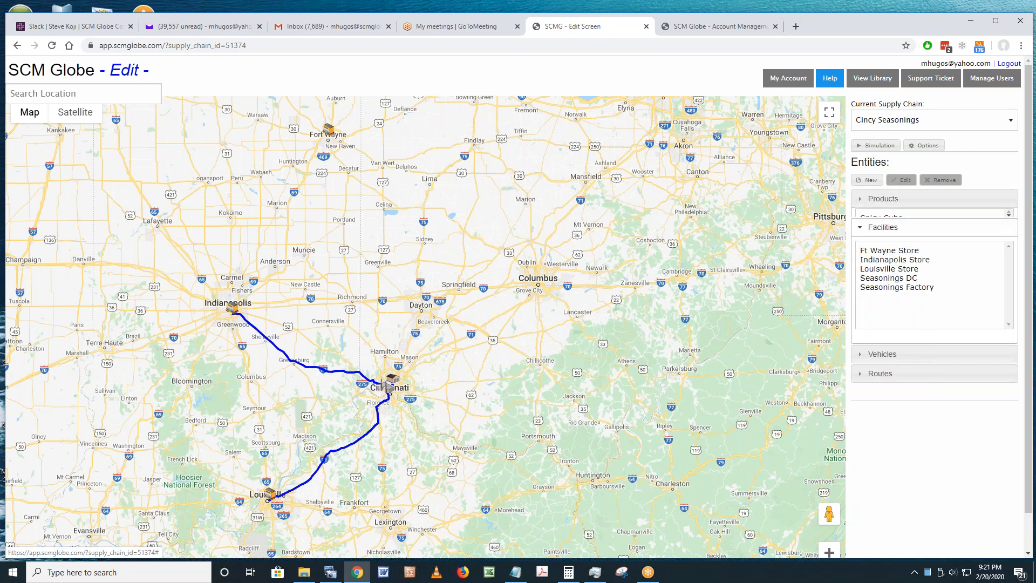
pyautogui.click(889, 270)
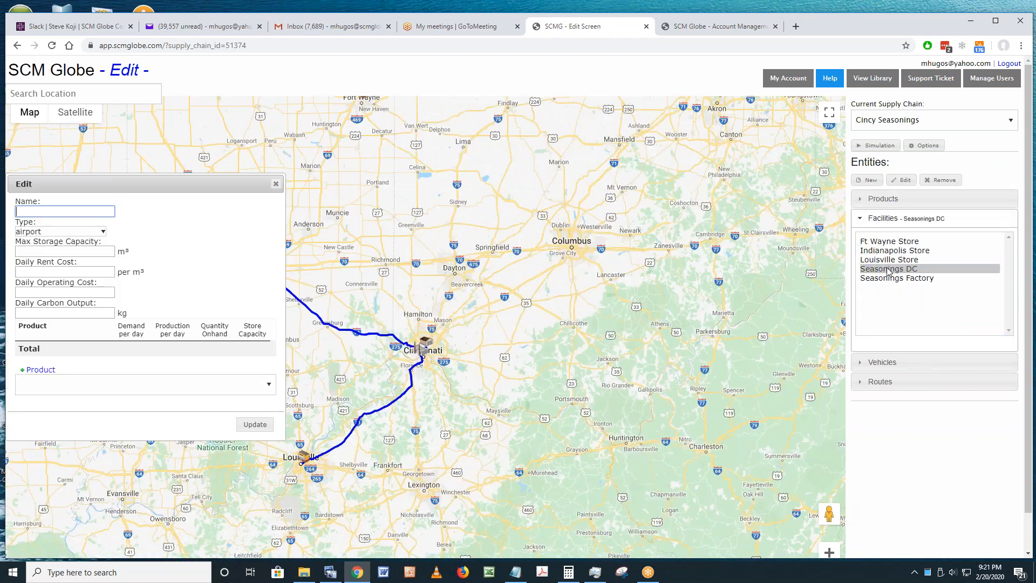
pyautogui.click(892, 363)
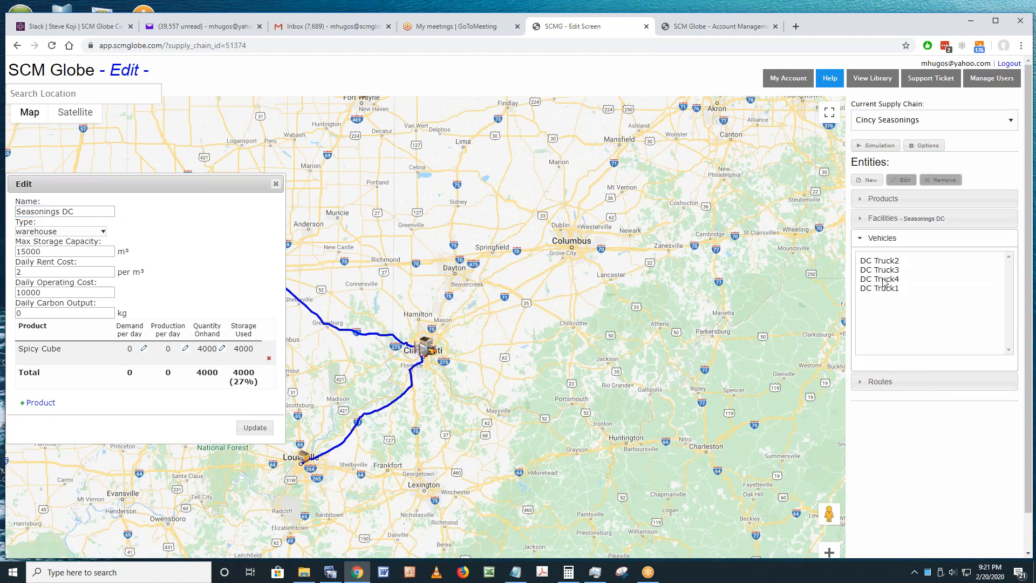
pyautogui.click(889, 280)
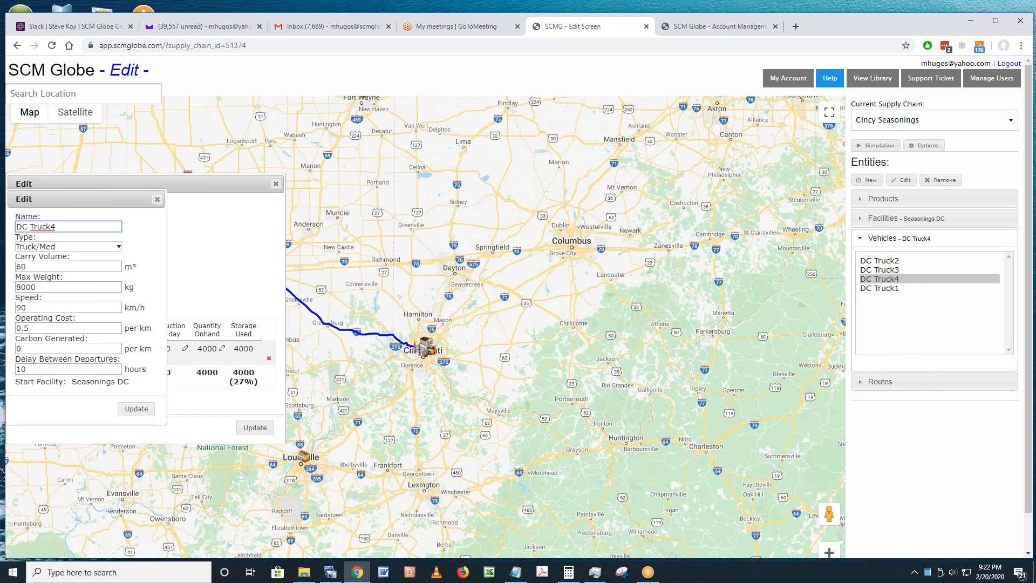
pyautogui.click(888, 383)
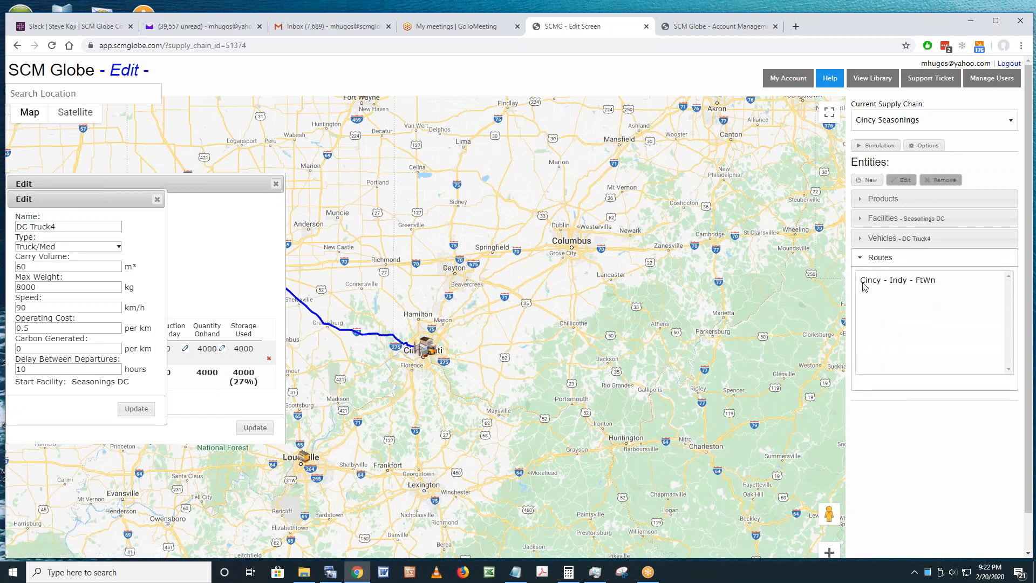
pyautogui.click(896, 285)
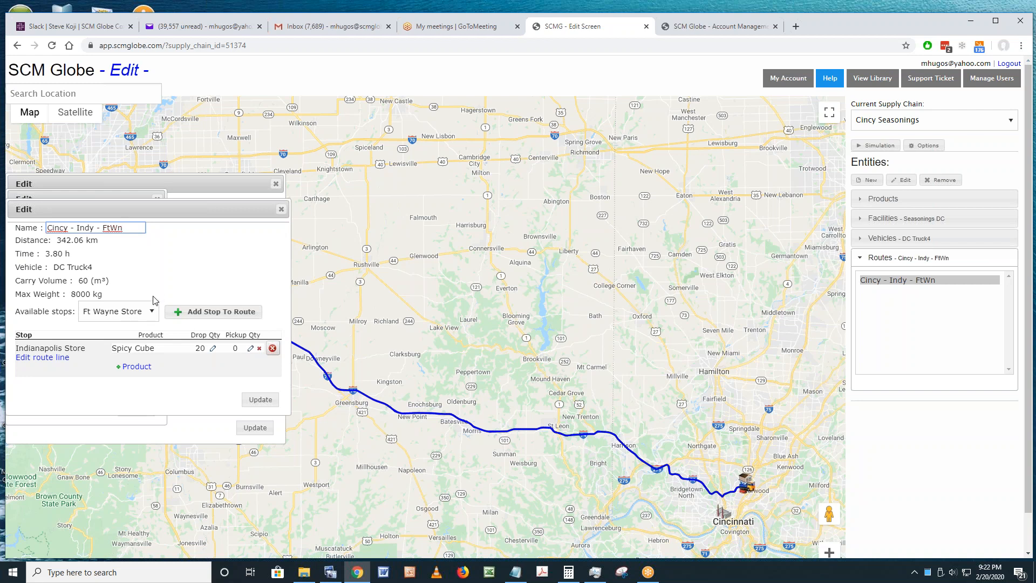
# Add Ft Wayne Store as a stop on the Cincy - Indy - FtWn route after Indianapolis Store
pyautogui.click(152, 312)
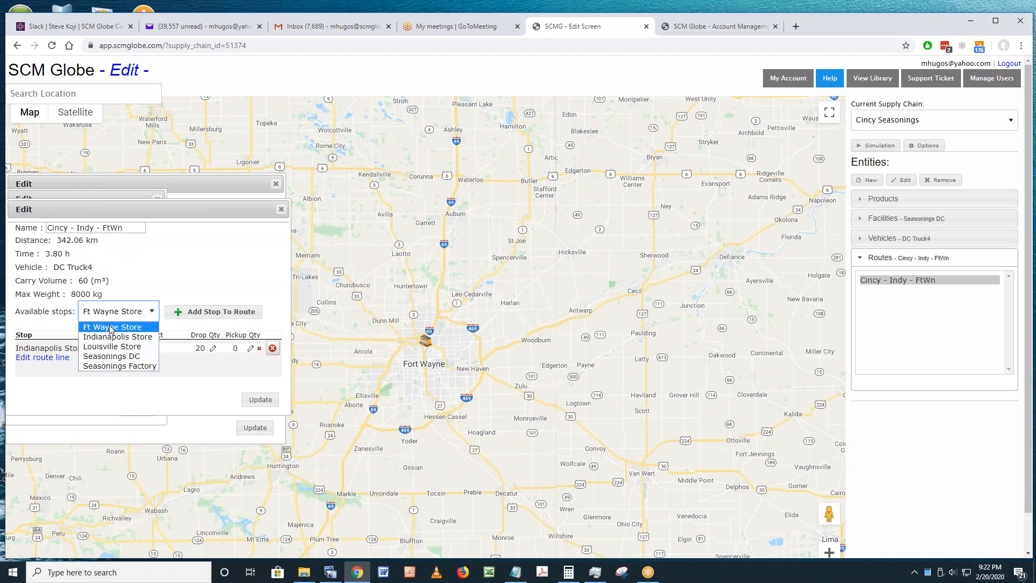
pyautogui.click(112, 327)
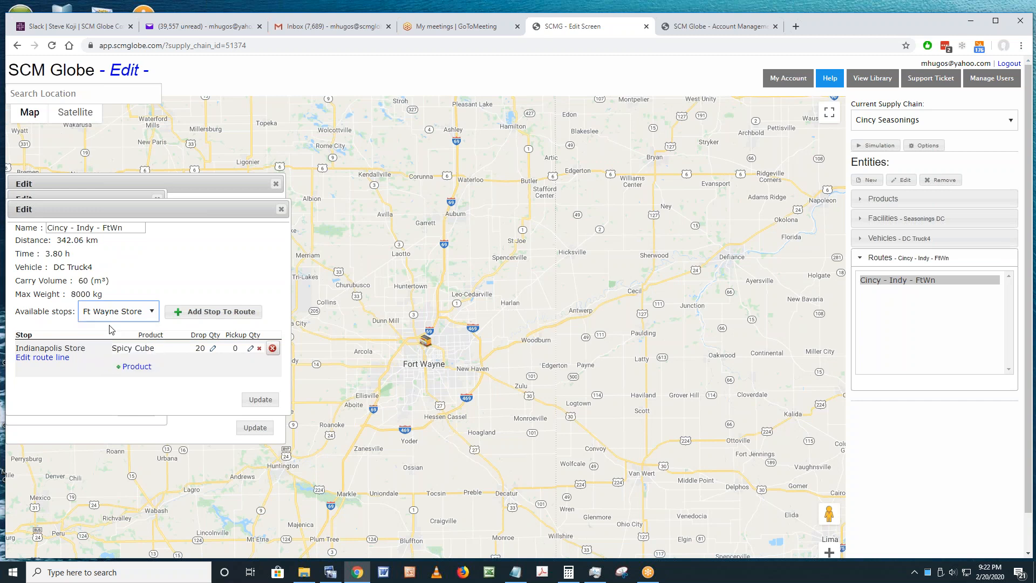
pyautogui.click(218, 313)
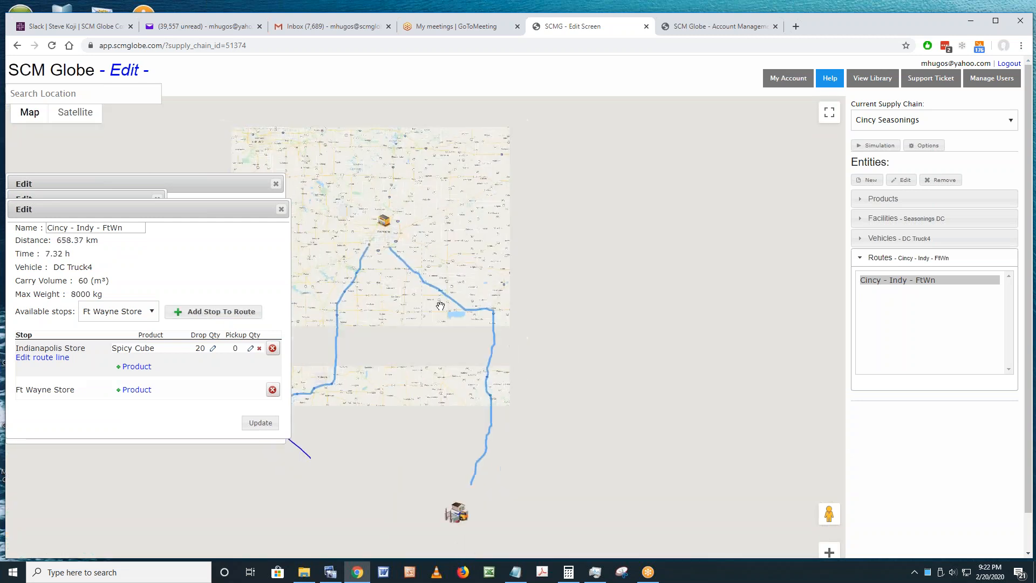
# Reroute the return leg from Fort Wayne to Cincinnati farther west on the map, through Greenville instead of Dayton
pyautogui.moveTo(323, 394); pyautogui.dragTo(361, 321)
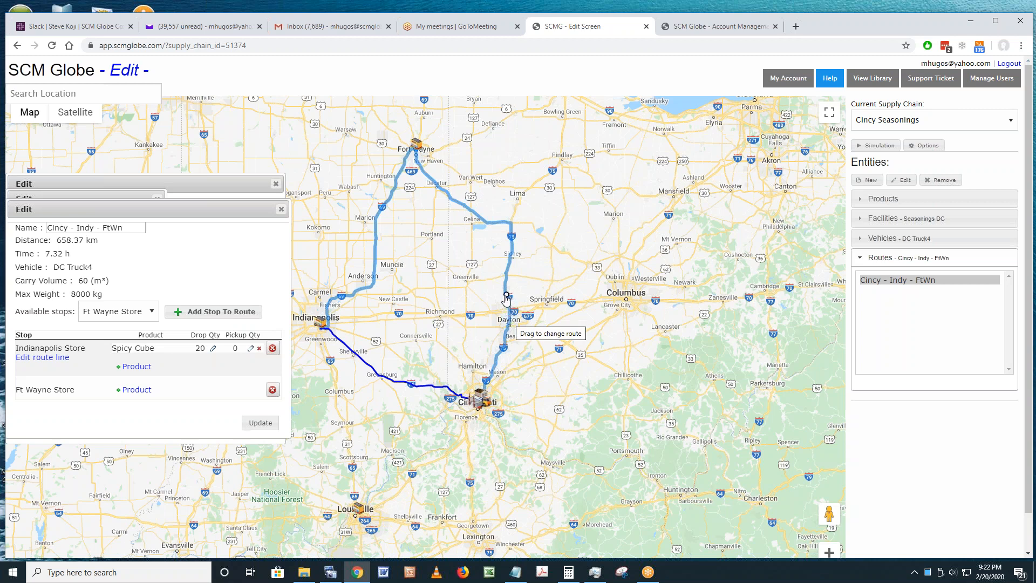
pyautogui.moveTo(506, 295); pyautogui.dragTo(472, 336)
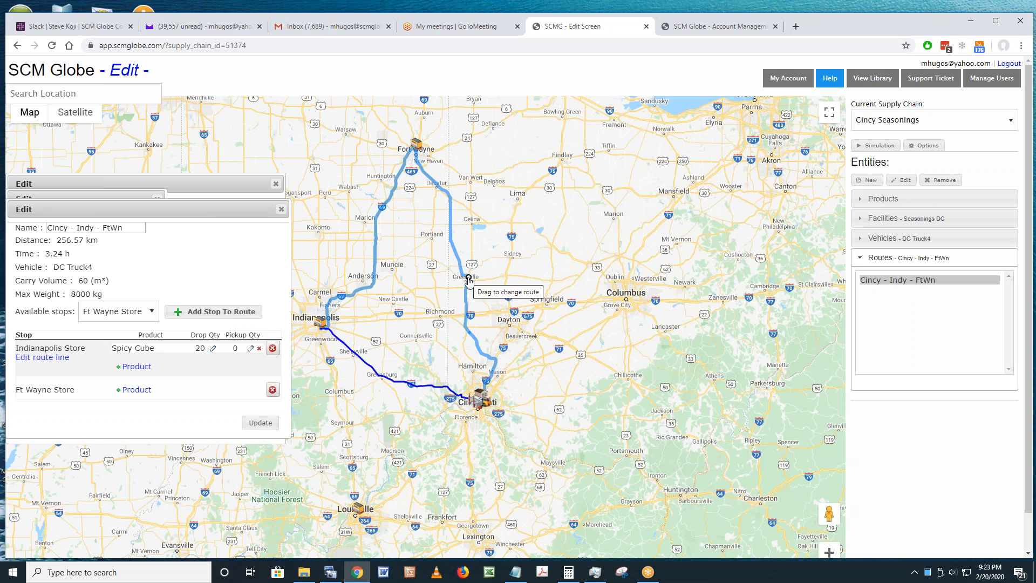
pyautogui.moveTo(469, 279)
pyautogui.mouseDown()
pyautogui.moveTo(541, 261)
pyautogui.moveTo(517, 337)
pyautogui.moveTo(479, 342)
pyautogui.moveTo(483, 302)
pyautogui.moveTo(461, 266)
pyautogui.mouseUp()
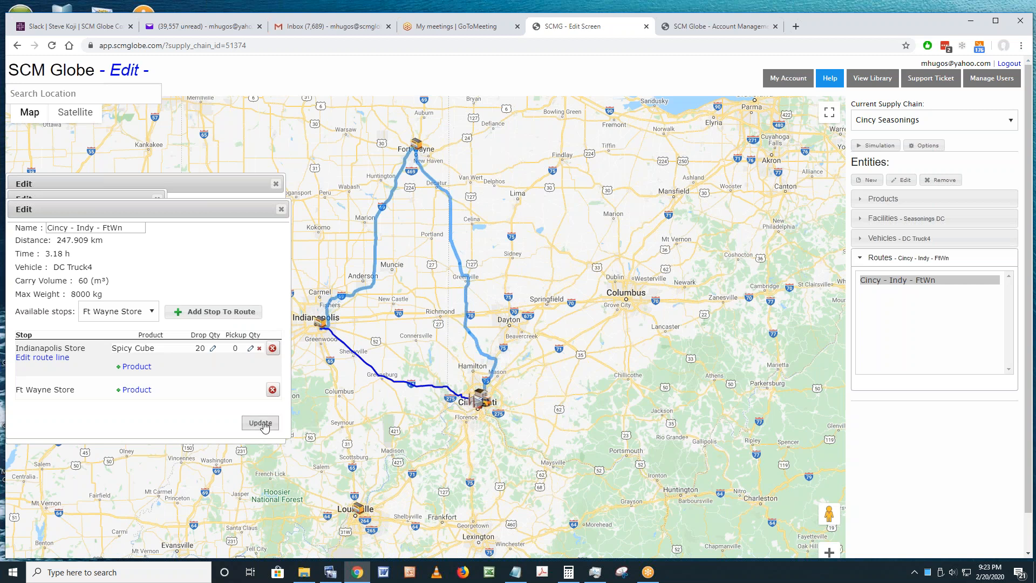
# Add Spicy Cube to the Ft Wayne Store stop with a delivery quantity of 15, and save the route
pyautogui.click(135, 390)
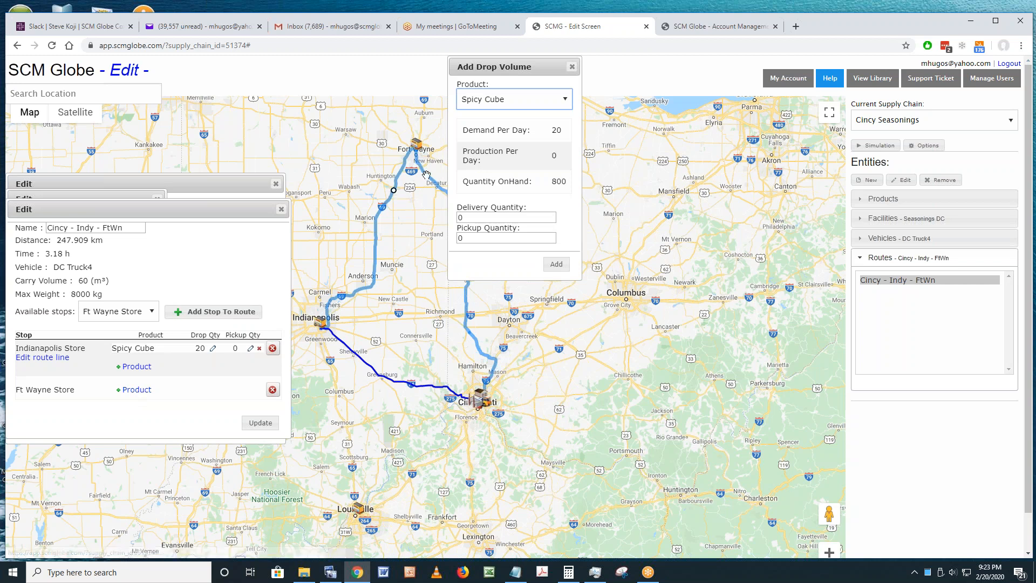
pyautogui.doubleClick(482, 217)
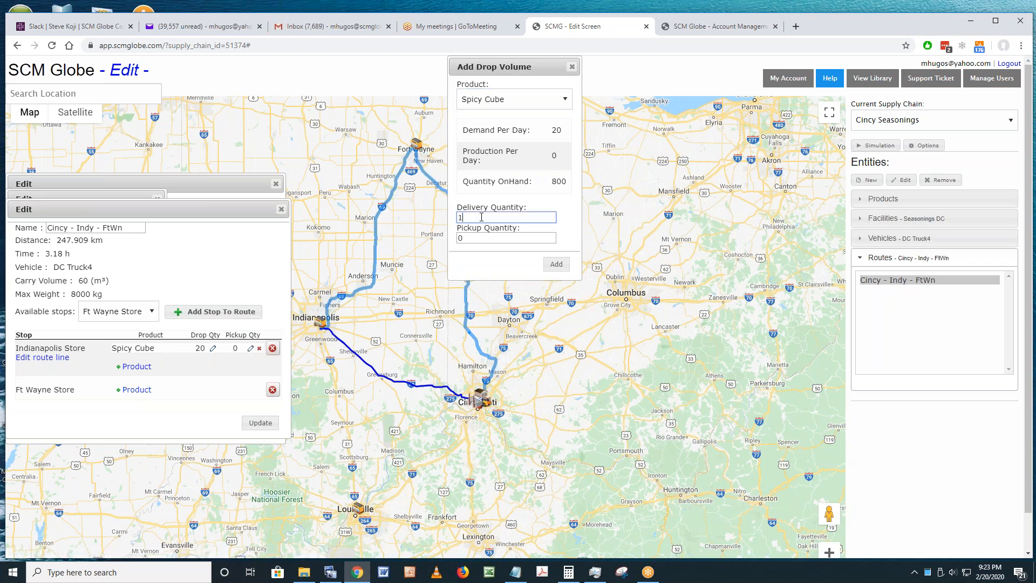
pyautogui.write('15')
pyautogui.click(556, 264)
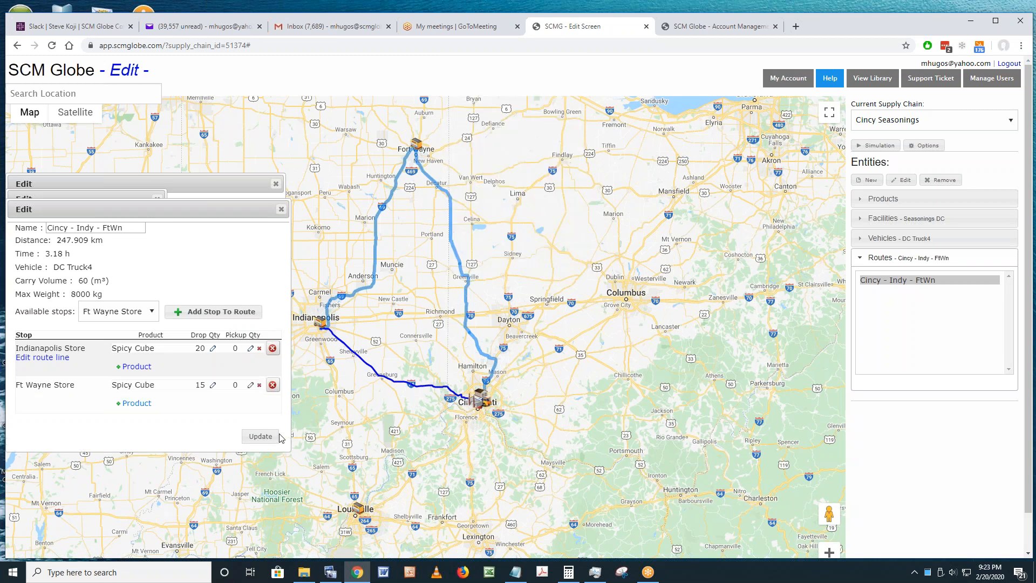
pyautogui.click(261, 436)
# Open the simulation for the Cincy Seasonings supply chain
pyautogui.moveTo(519, 192); pyautogui.dragTo(491, 263)
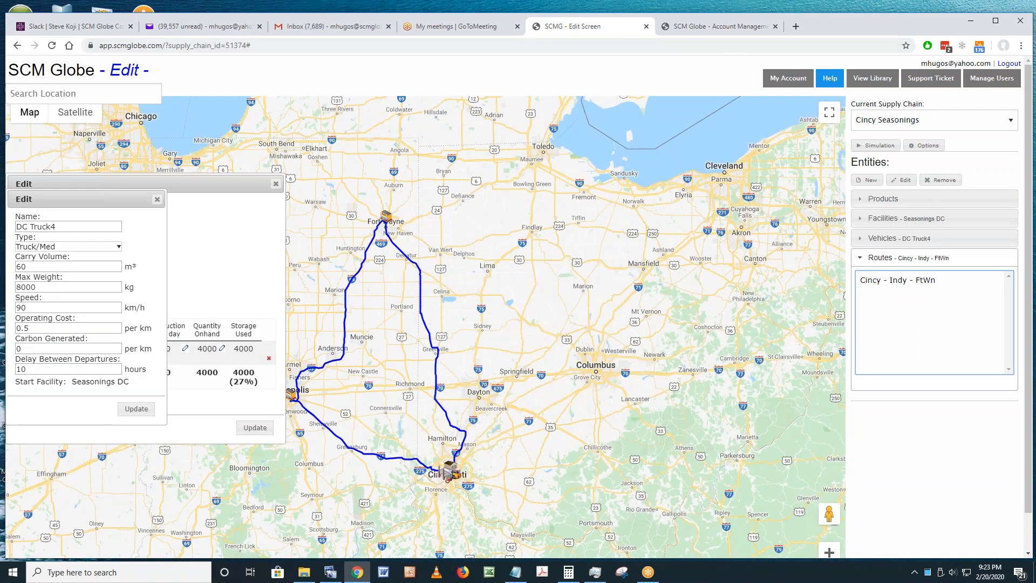
pyautogui.click(880, 146)
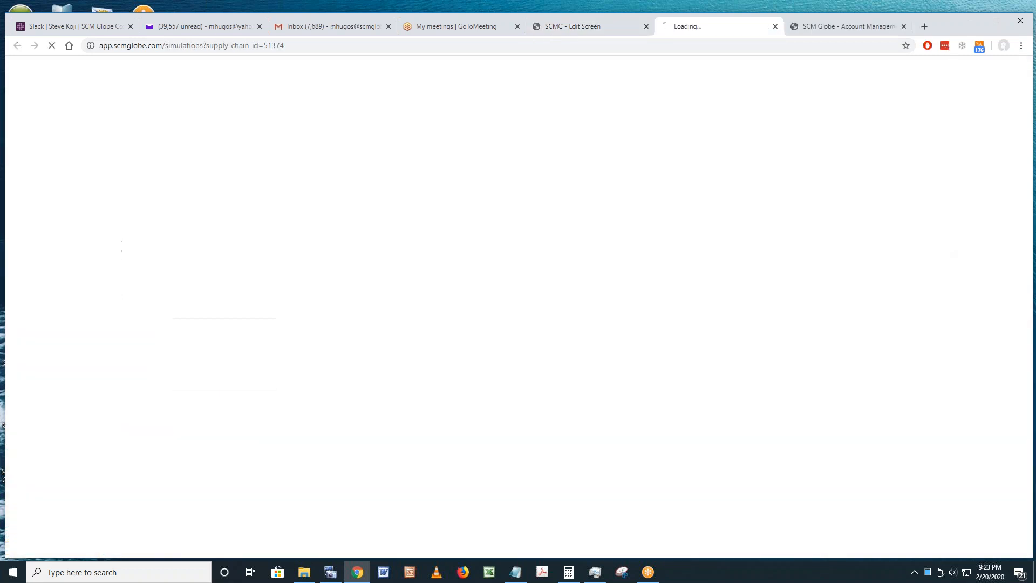